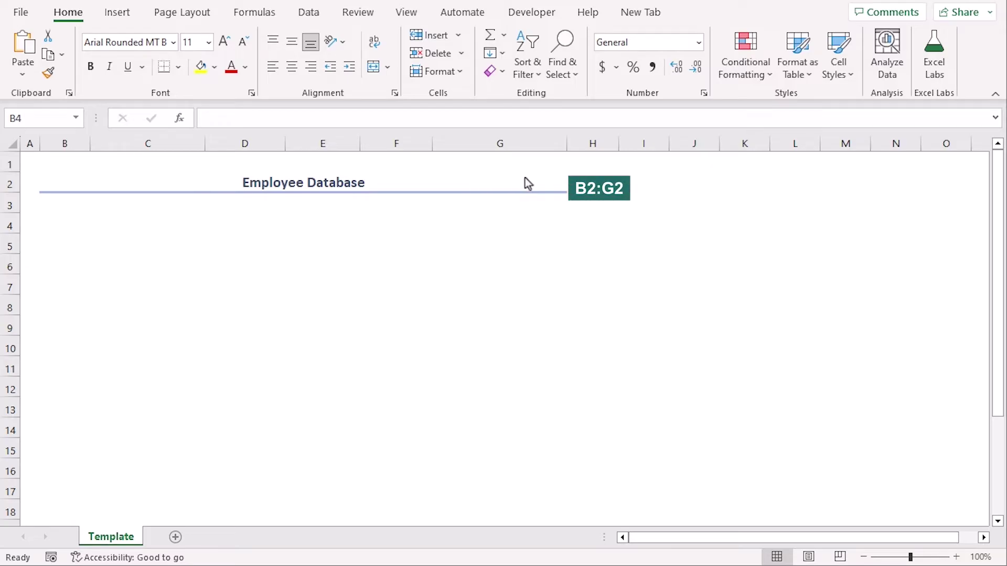
Select cell B4 to begin the column headings.
click(69, 222)
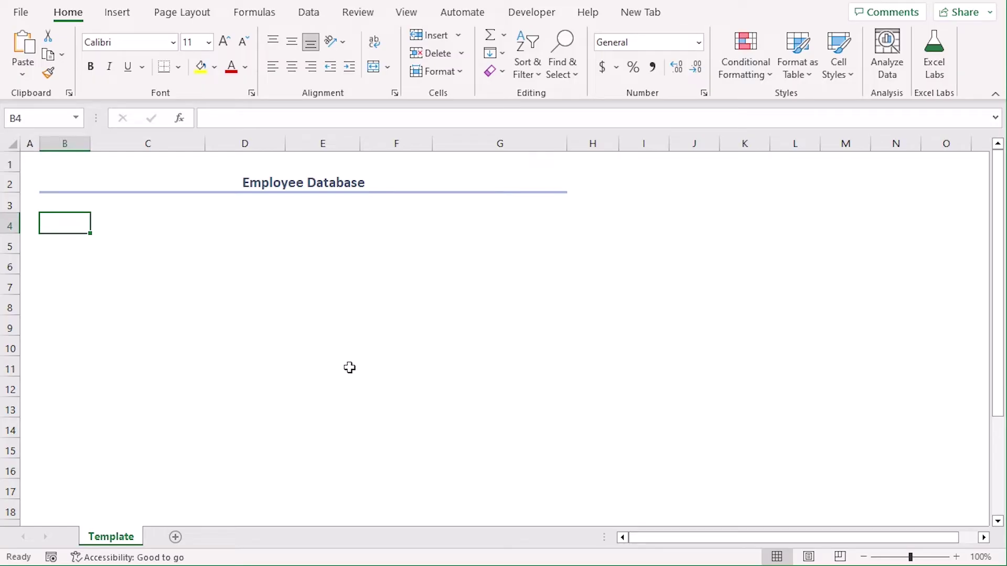
Enter the headings Name, Position and Base Salary/Year across B4:D4.
text(Name)
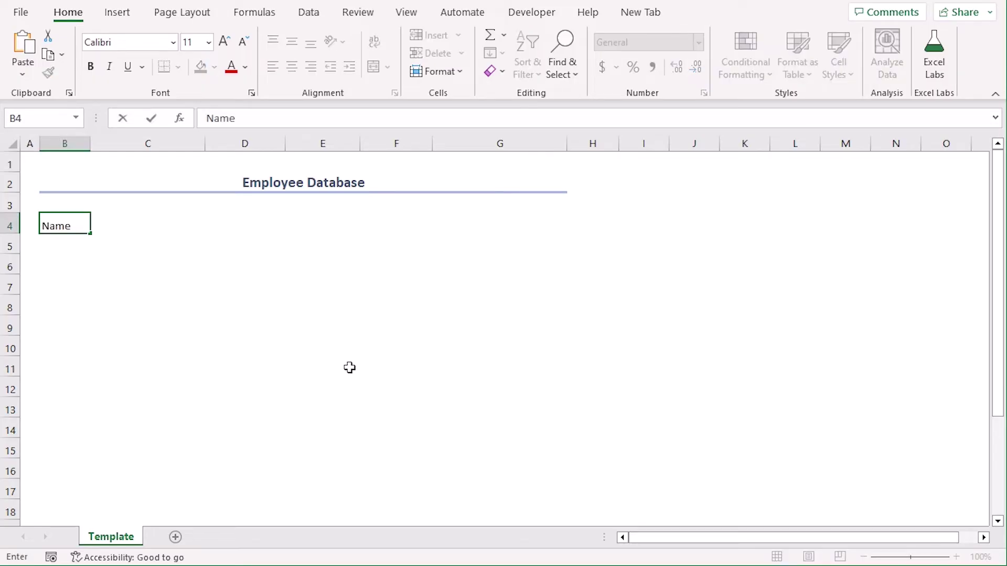
key(Tab)
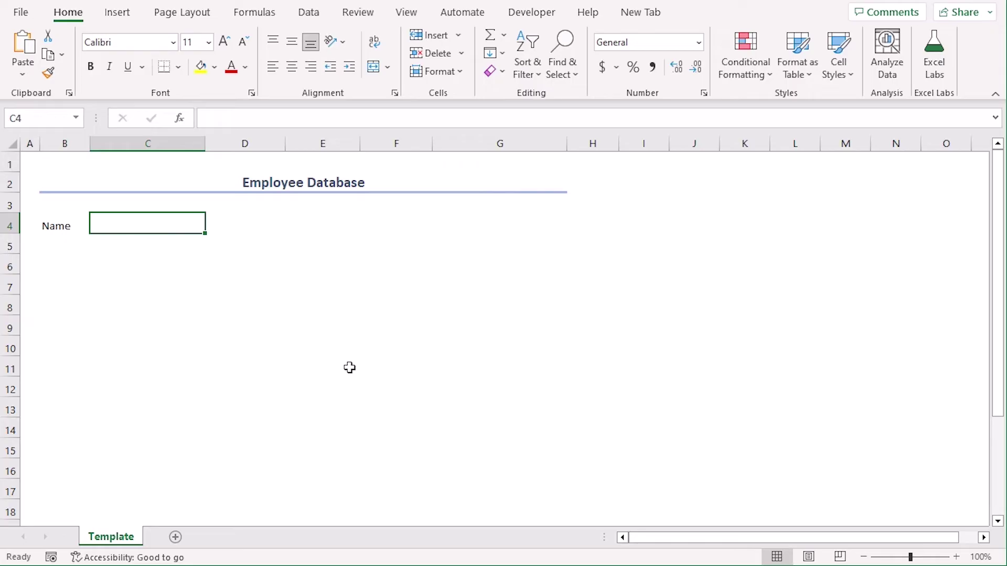
text(Position)
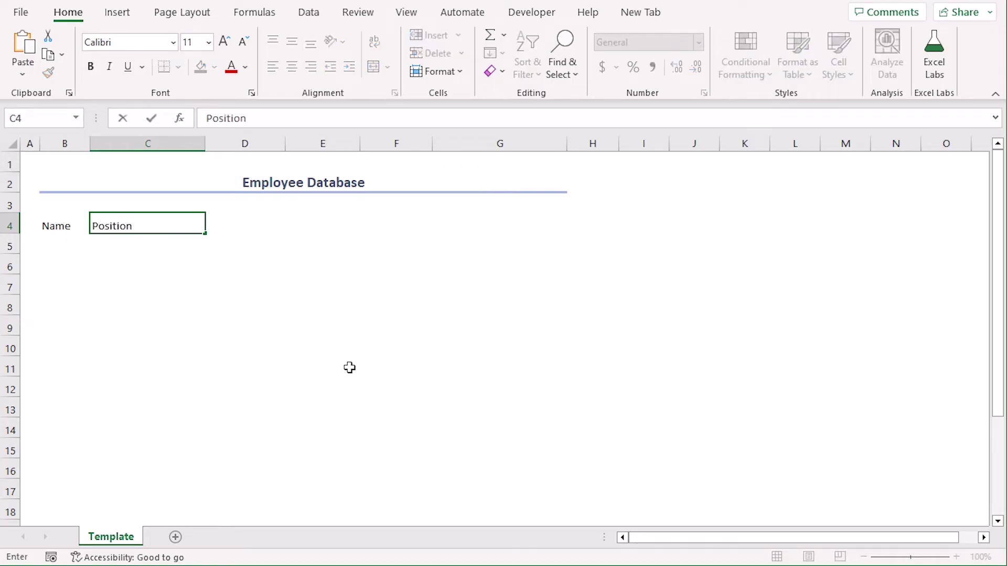
key(Tab)
text(Base Salary/Year)
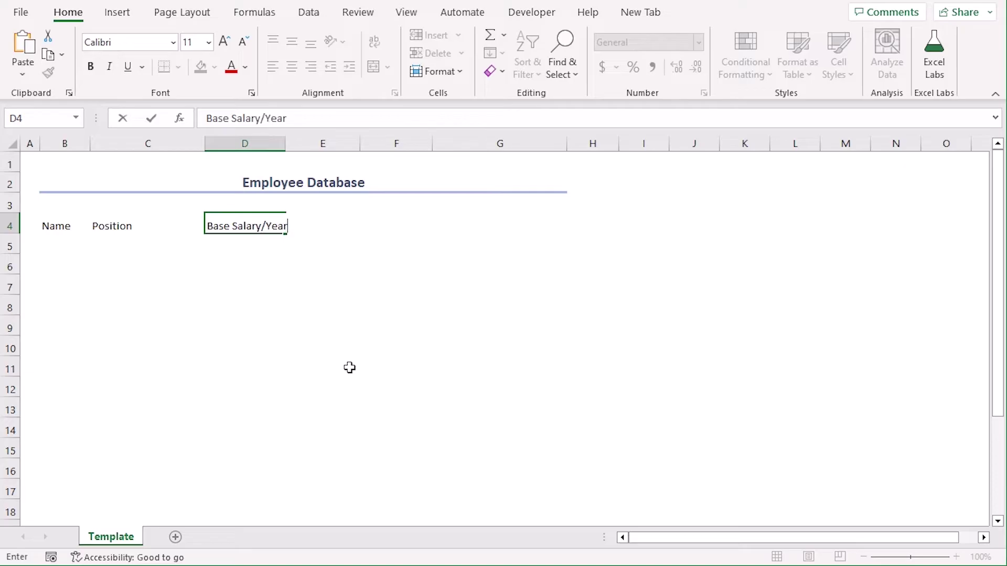
key(Tab)
Add headings Joining Date, Experience (Years) and Present Salary (5% Increment/Year), then select B4:G4.
text(Joi)
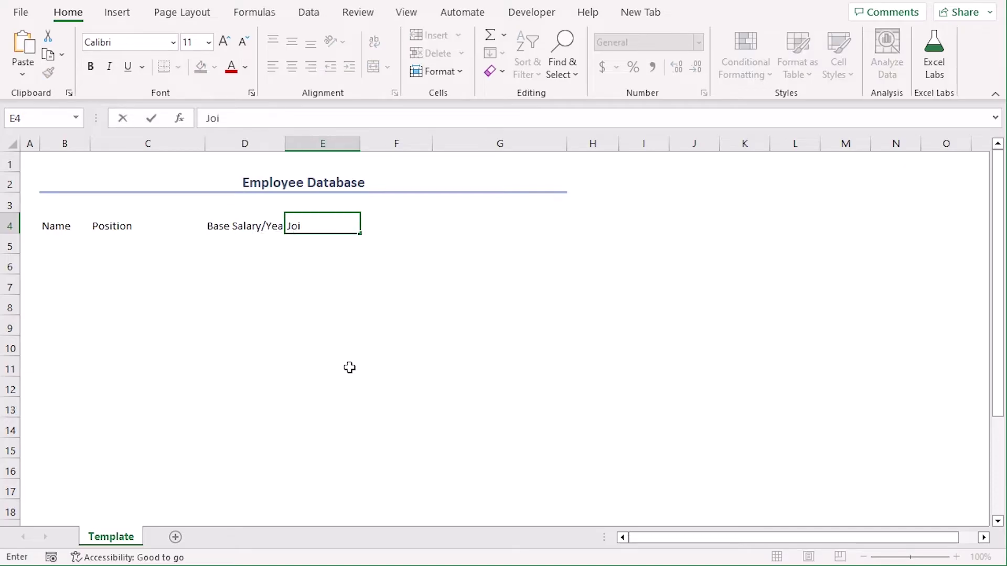
text(ning Date)
key(Tab)
text(E)
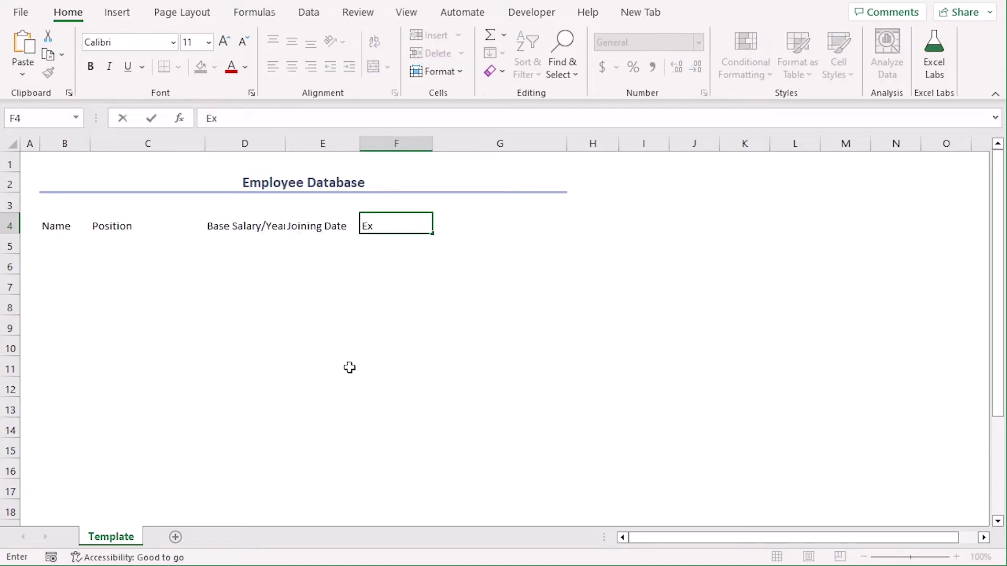
text(xperience (Years))
key(Tab)
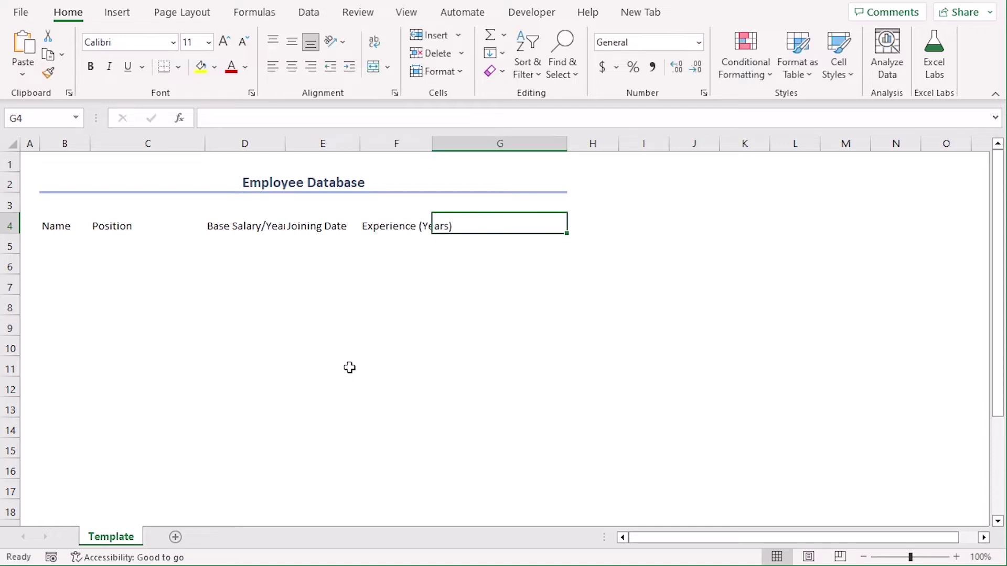
text(Present Salary ()
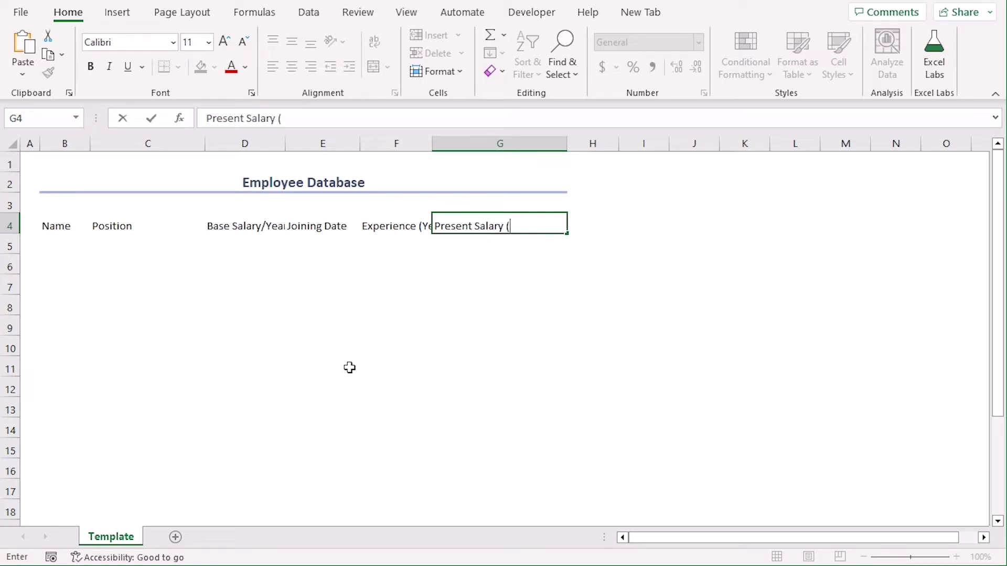
text(5% Increment/Year)
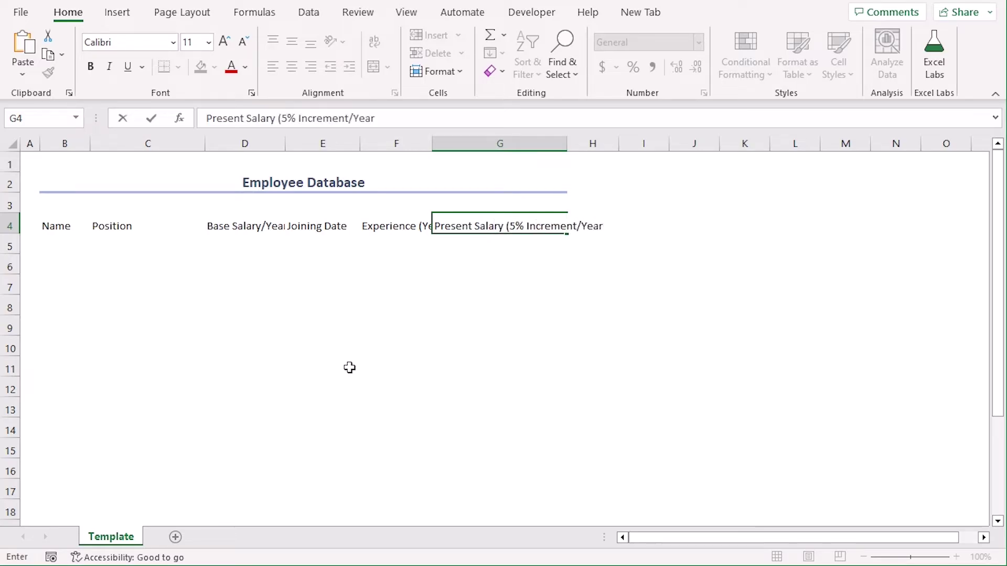
key(Return)
key(Down)
key(Down)
key(Down)
key(Down)
key(Down)
key(Down)
key(Down)
key(Down)
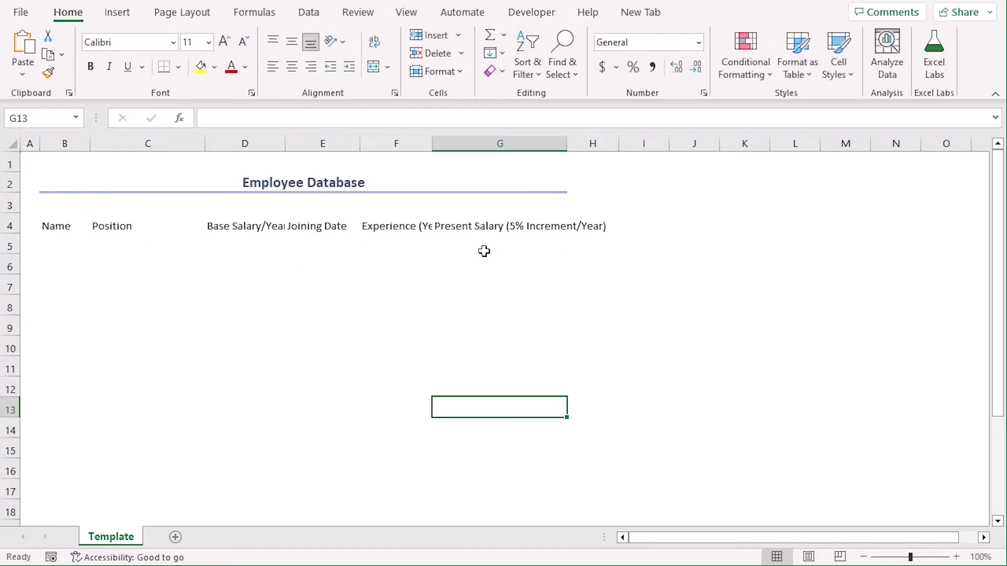
drag(56, 226, 531, 225)
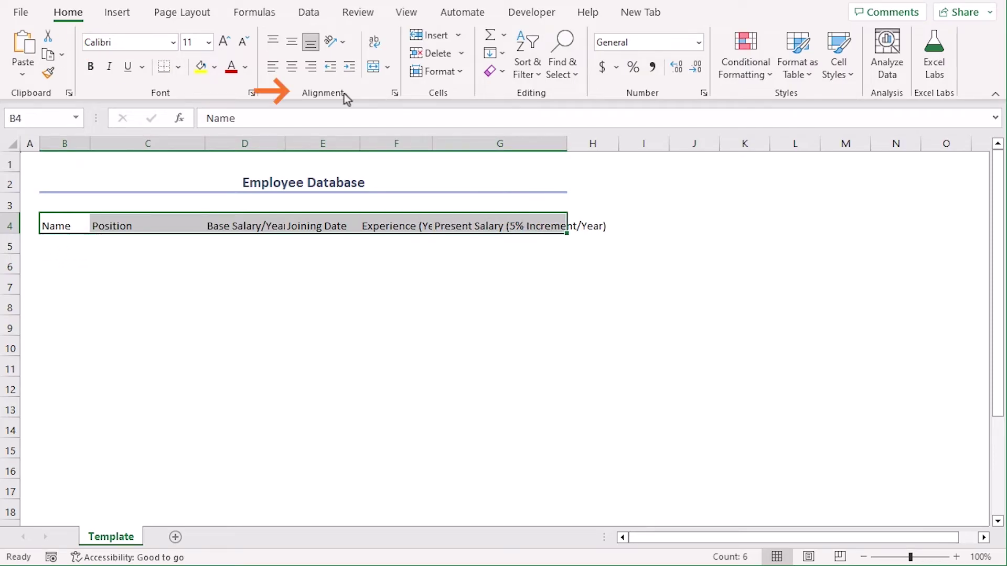
Wrap the heading text and set row 4's height to 40.
click(374, 45)
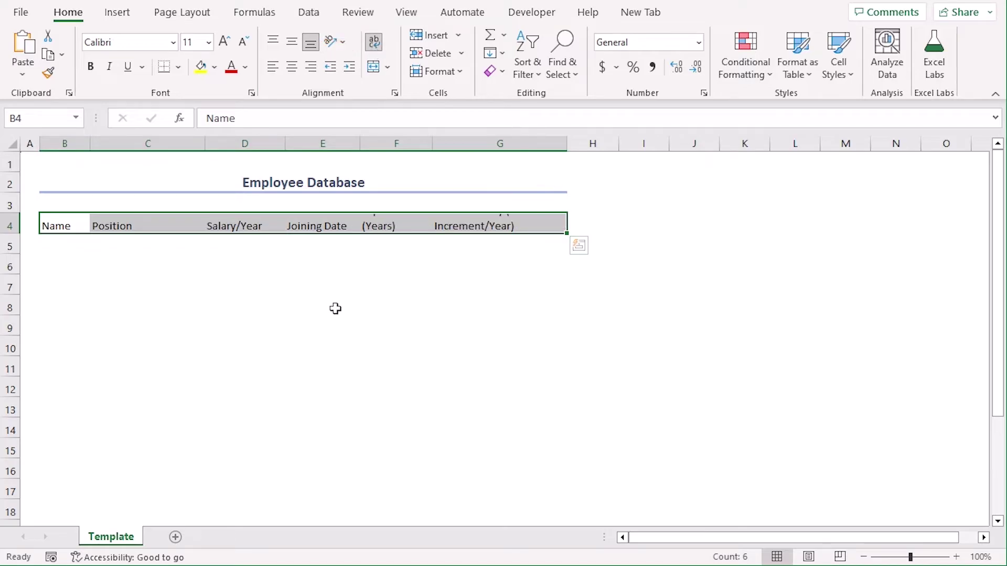
right_click(15, 211)
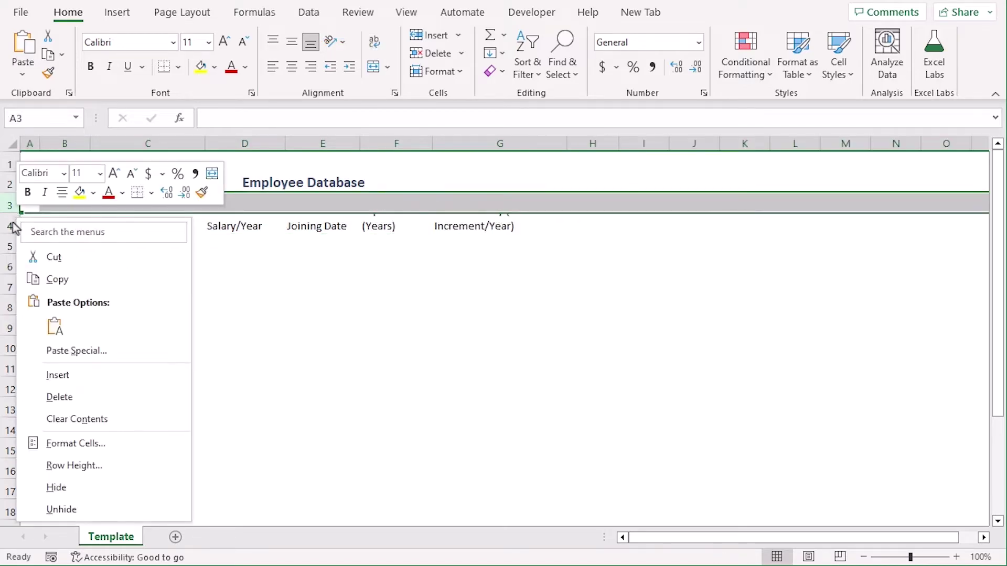
click(10, 226)
right_click(10, 225)
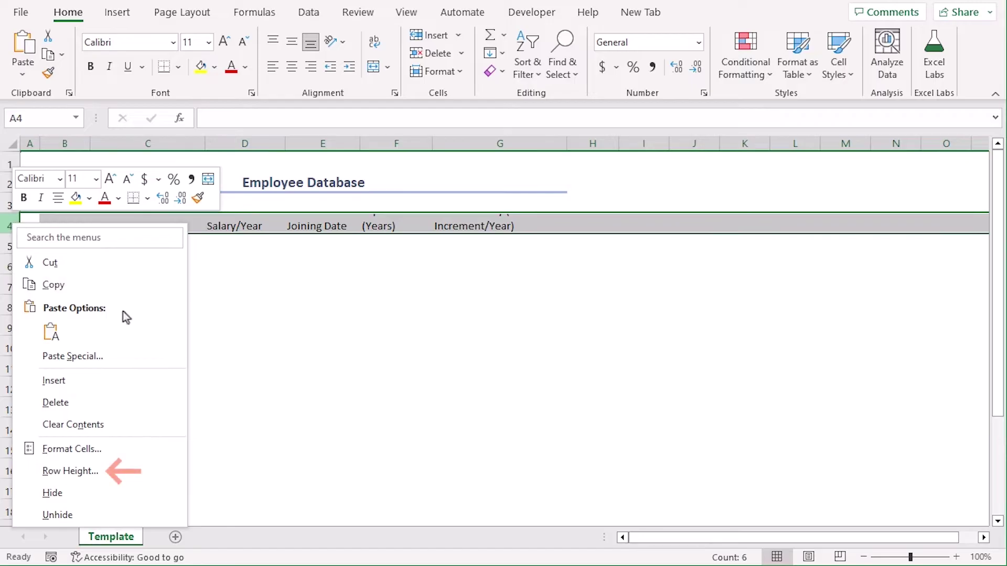
click(136, 472)
drag(129, 468, 250, 369)
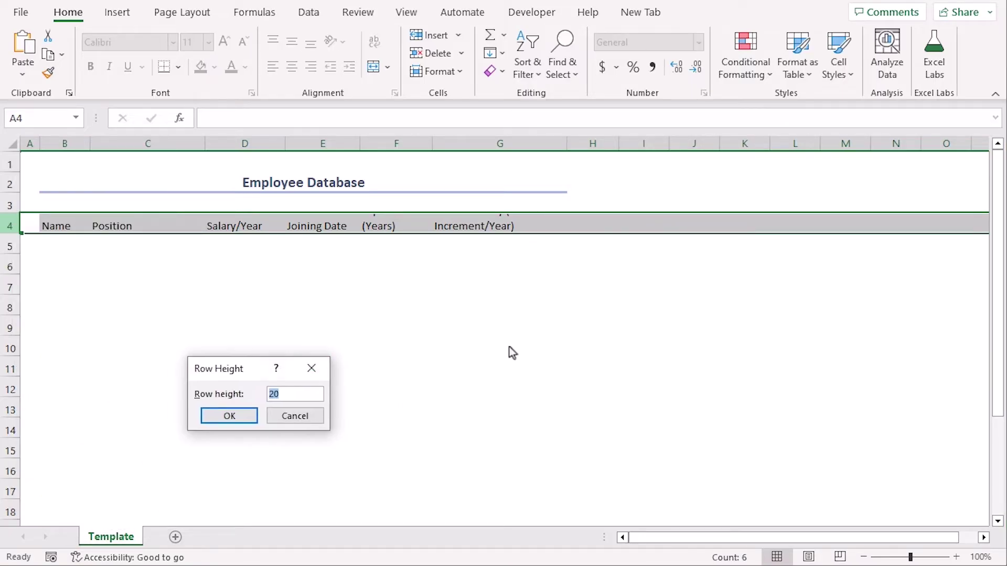
text(40)
click(229, 416)
click(562, 356)
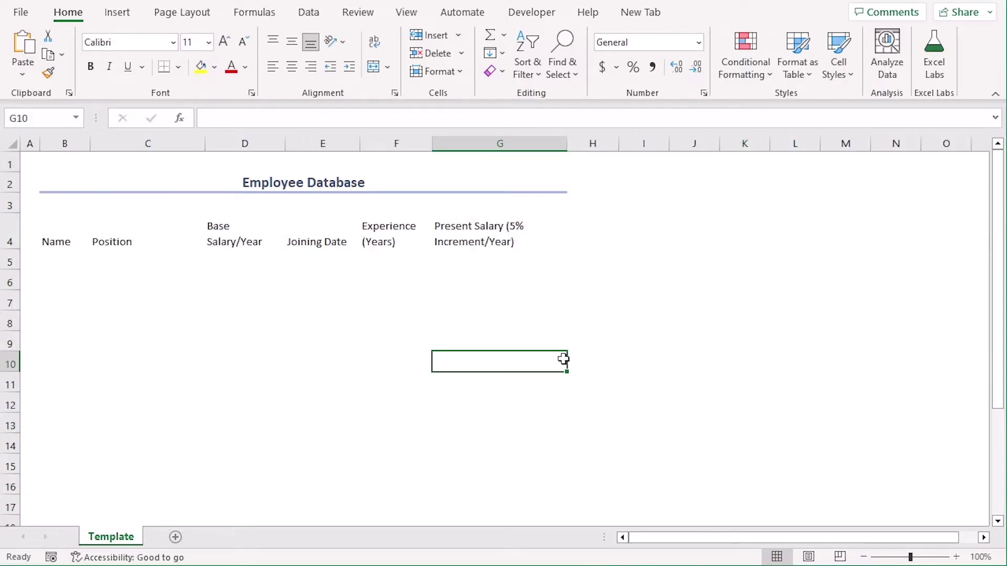
Center B4:G4 horizontally and vertically, and make it bold 12-point with light blue fill.
drag(58, 225, 511, 227)
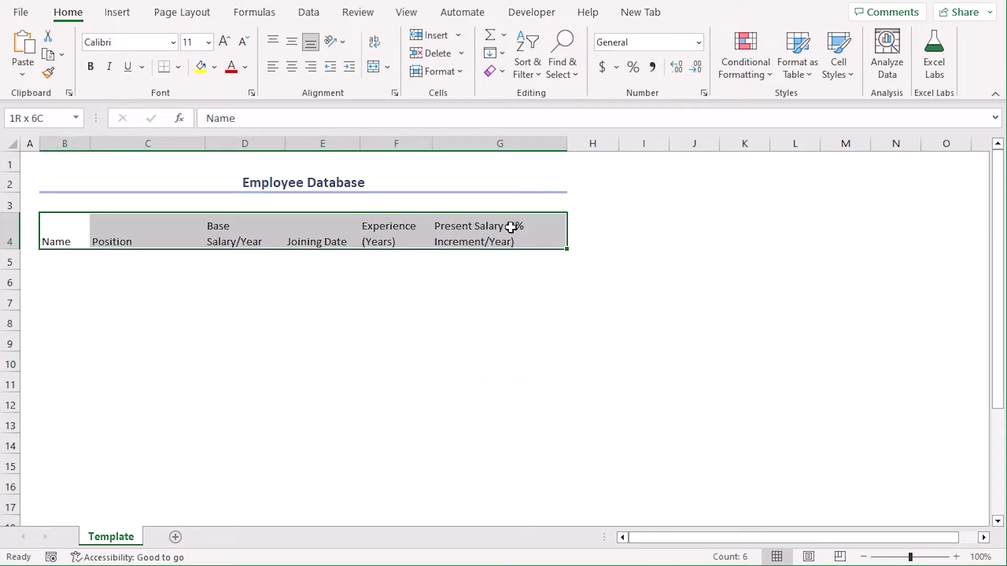
click(292, 67)
click(294, 44)
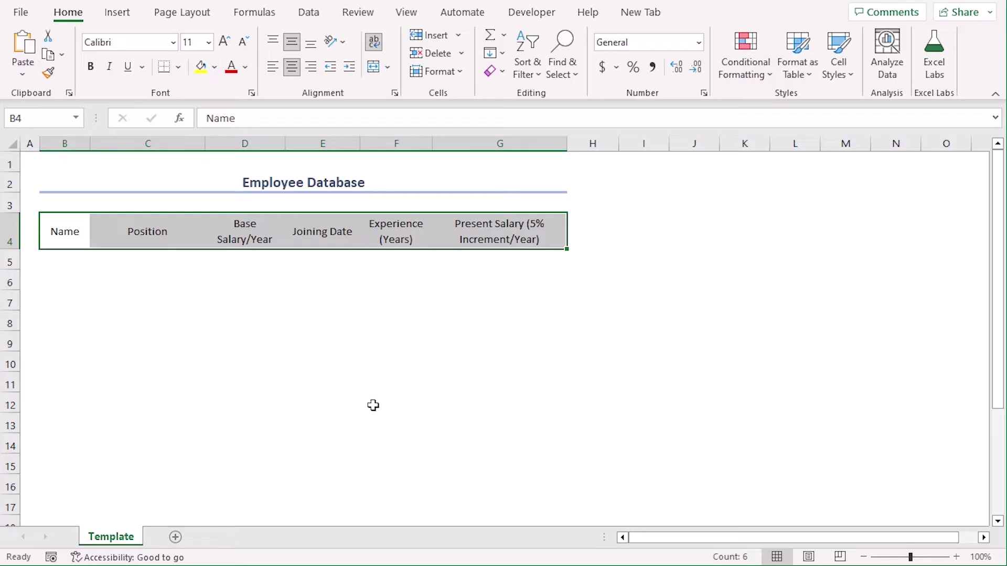
click(225, 51)
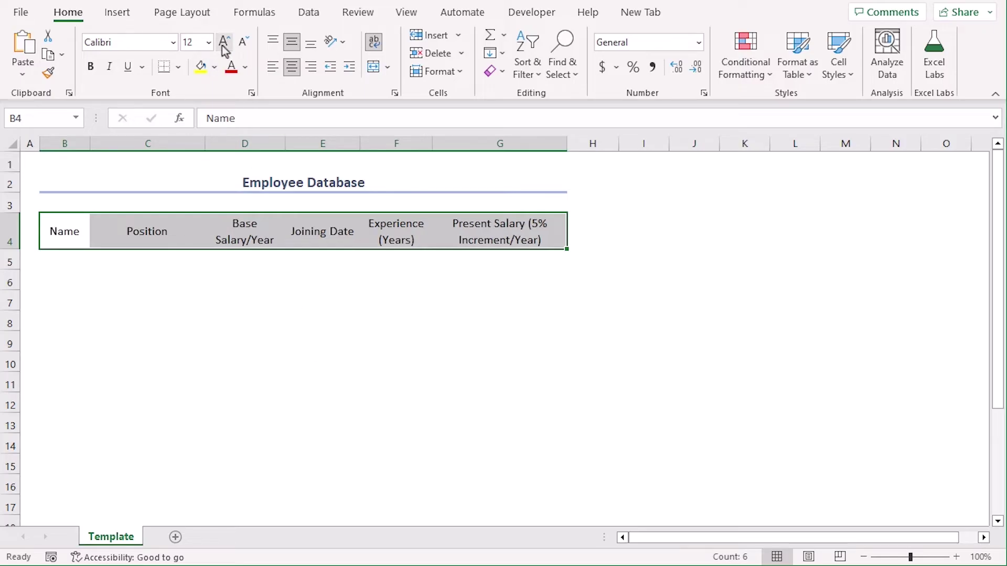
click(92, 69)
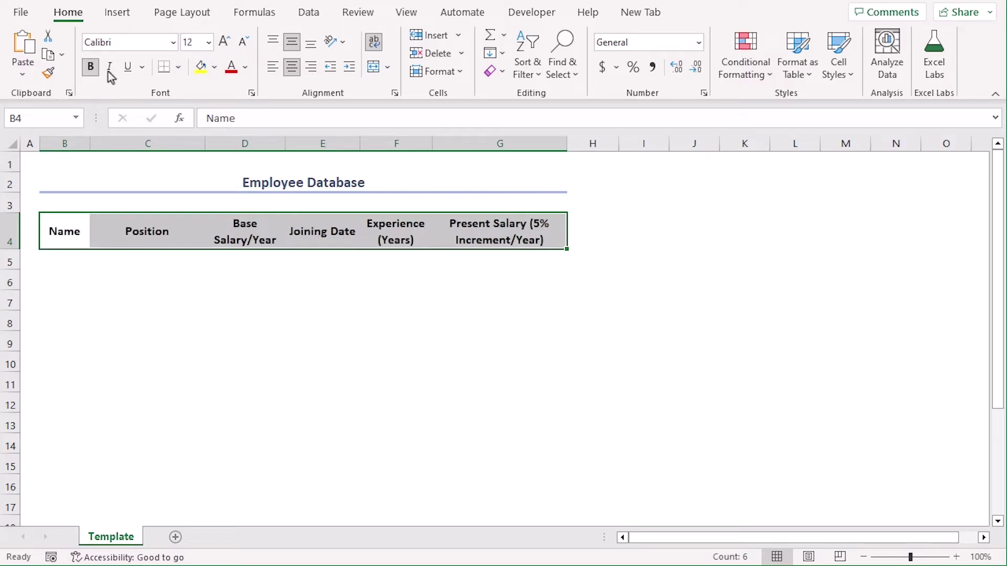
click(214, 68)
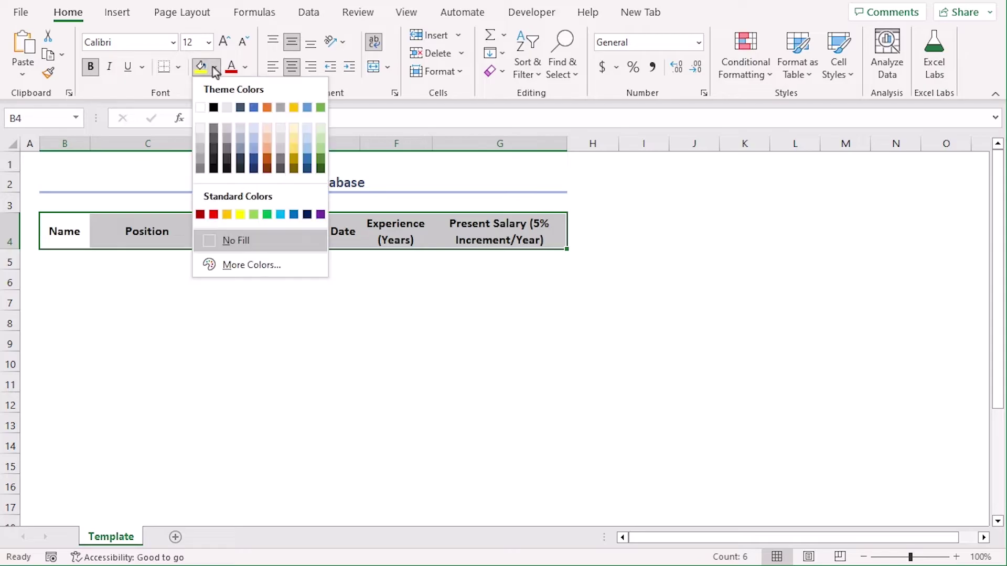
click(307, 131)
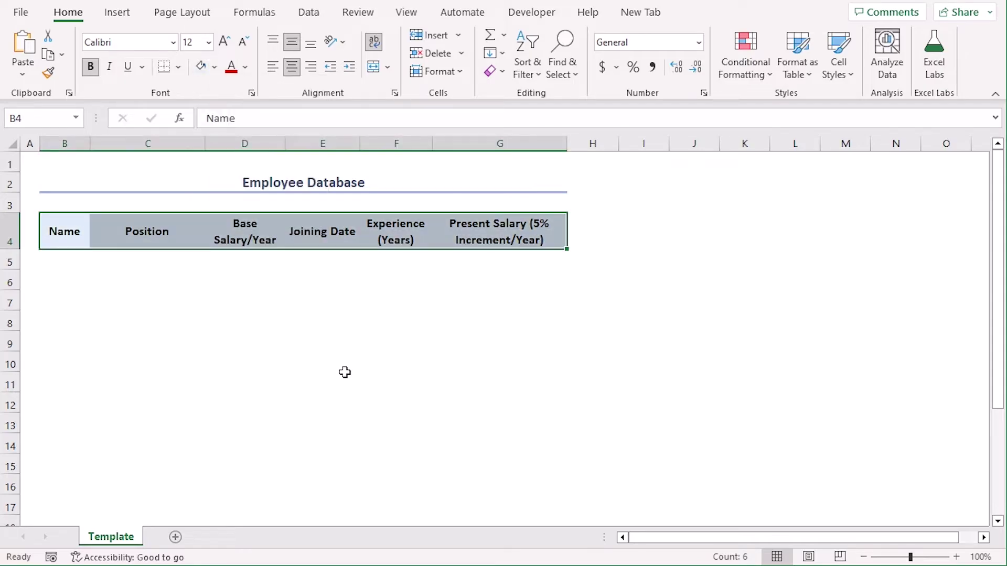
click(347, 376)
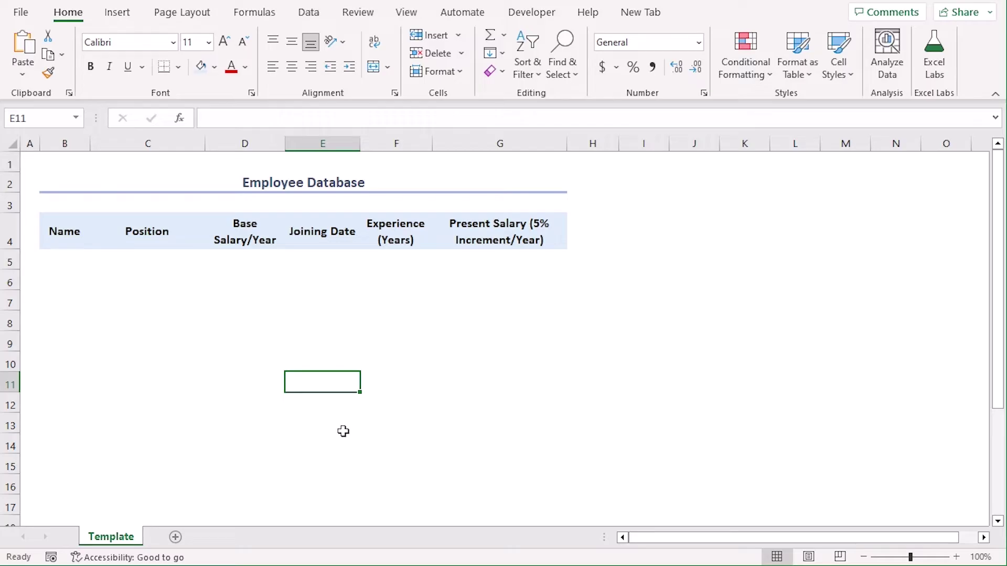
Paste the seven copied employee records into B5:E11 below the headings.
key(ctrl+c)
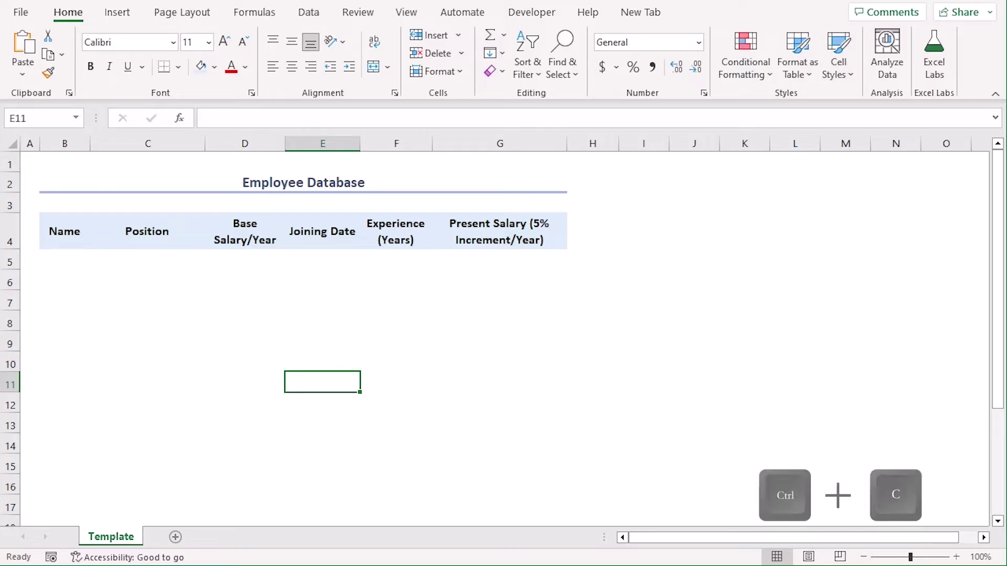
click(79, 264)
key(ctrl+v)
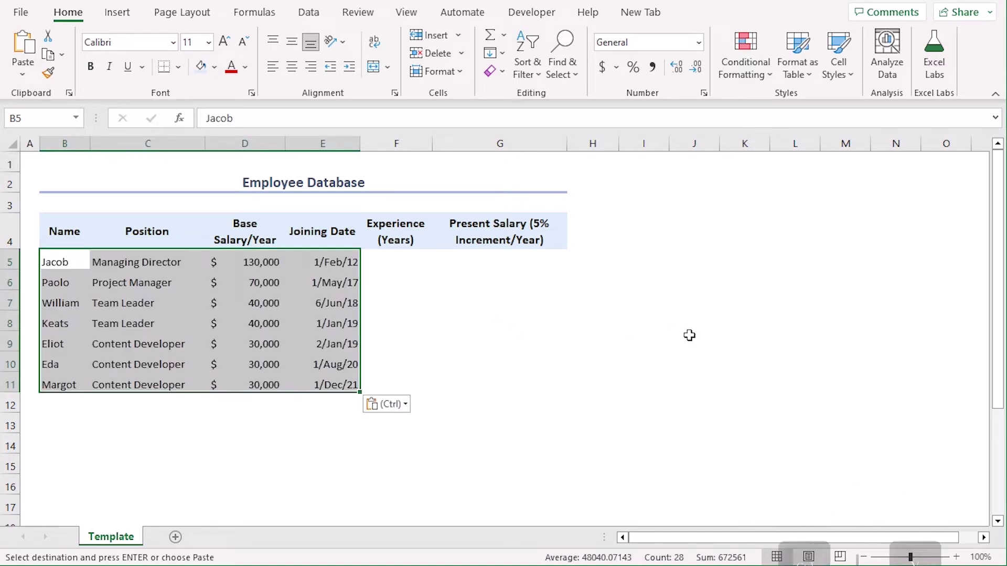
click(643, 382)
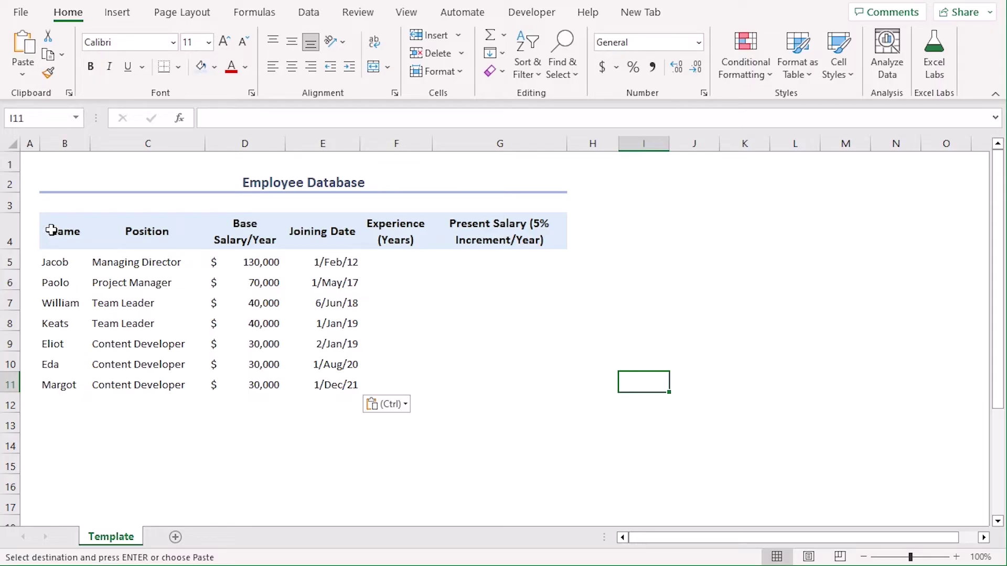
Apply All Borders to the employee table B4:G11.
drag(50, 230, 517, 391)
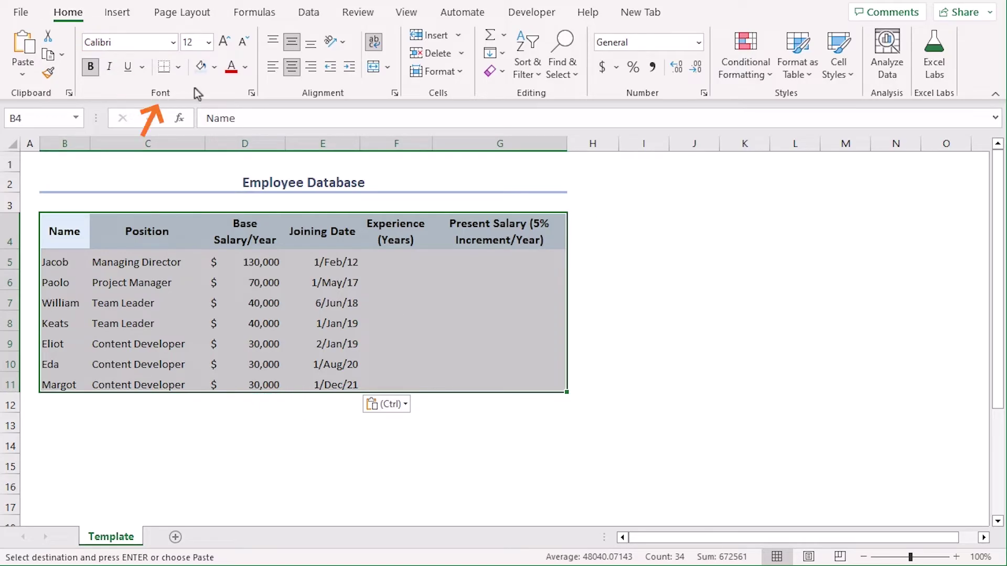
click(179, 68)
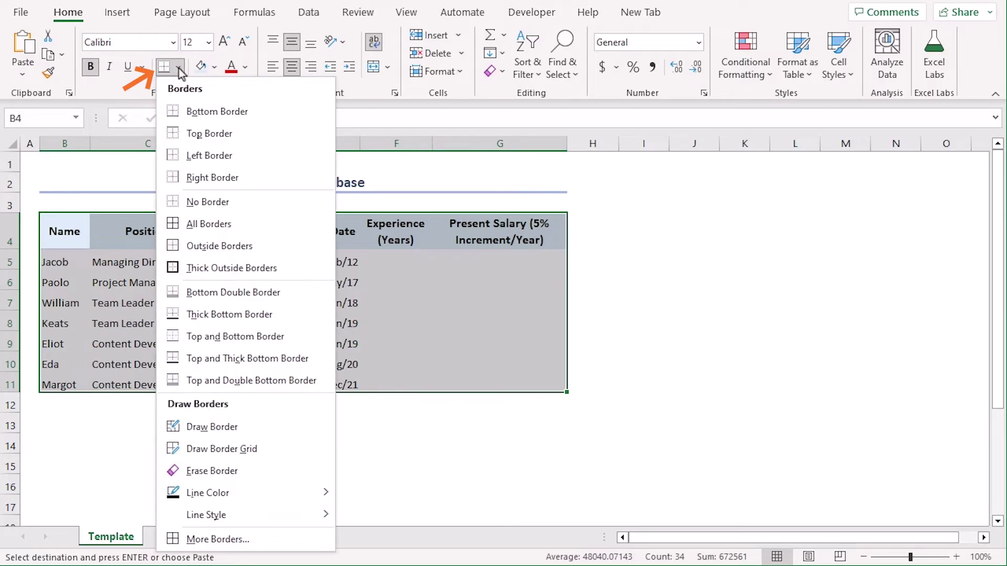
click(244, 225)
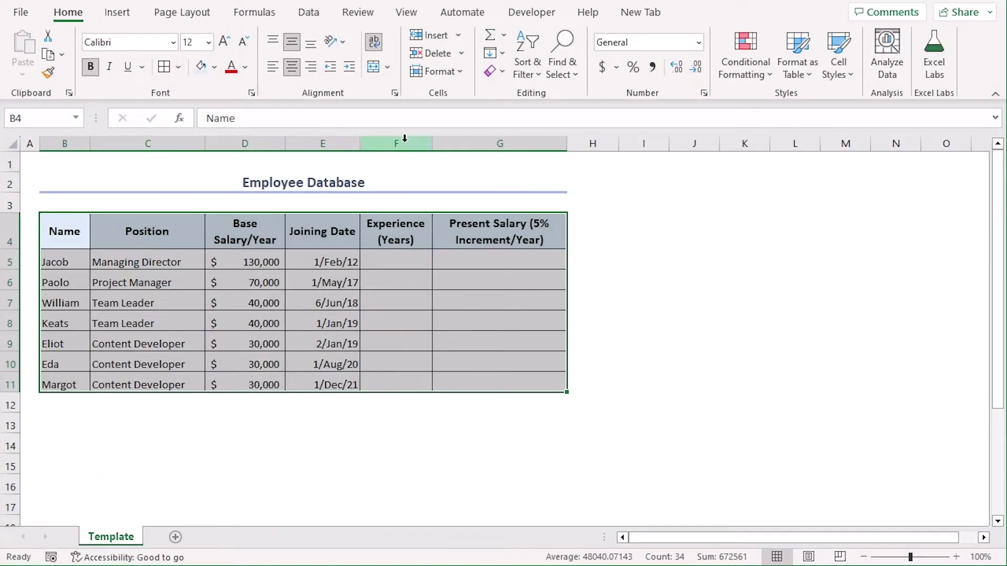
click(405, 139)
click(731, 387)
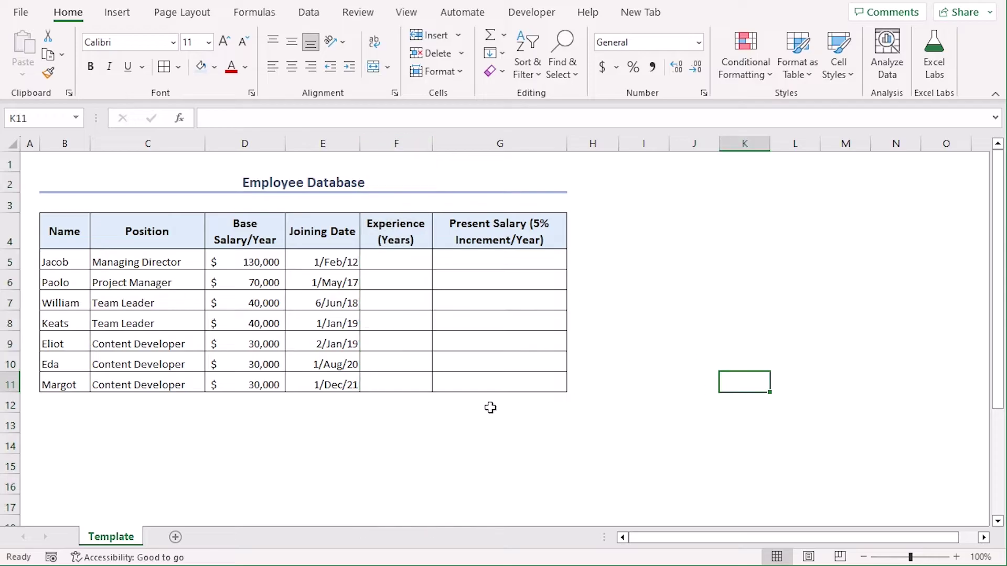
Enter =TODAY()-E5 in F5 to count days since joining.
click(393, 262)
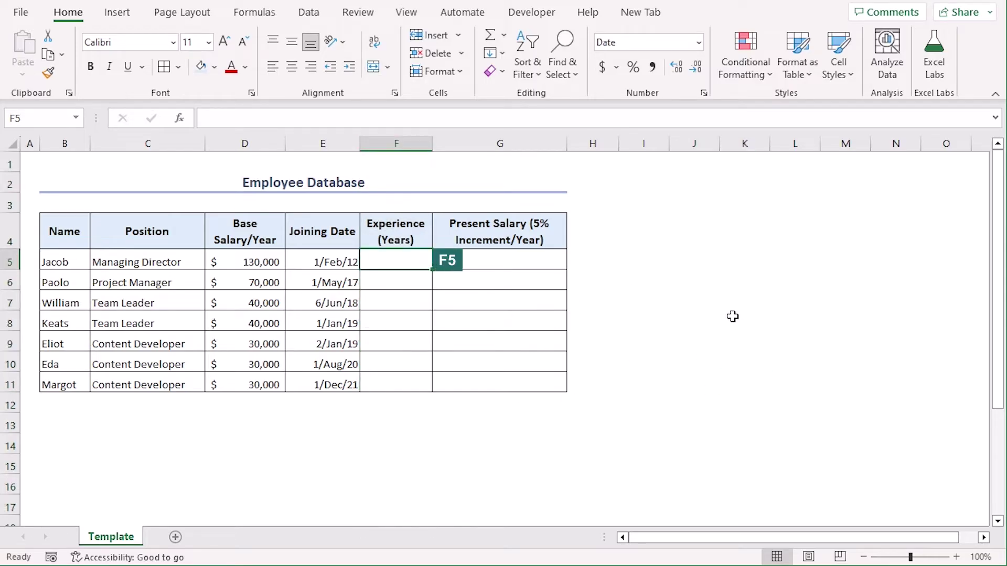
text(=to)
key(Tab)
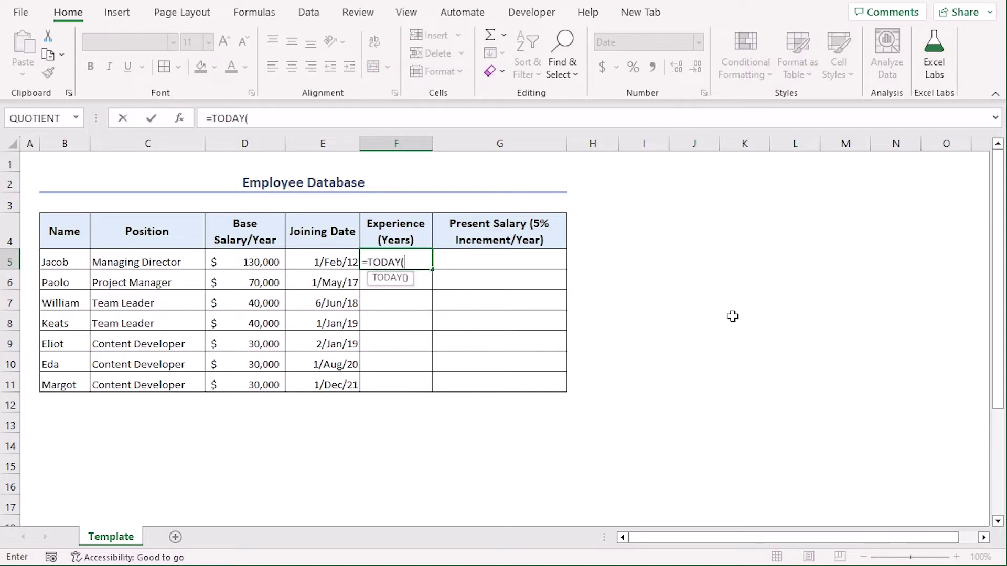
text())
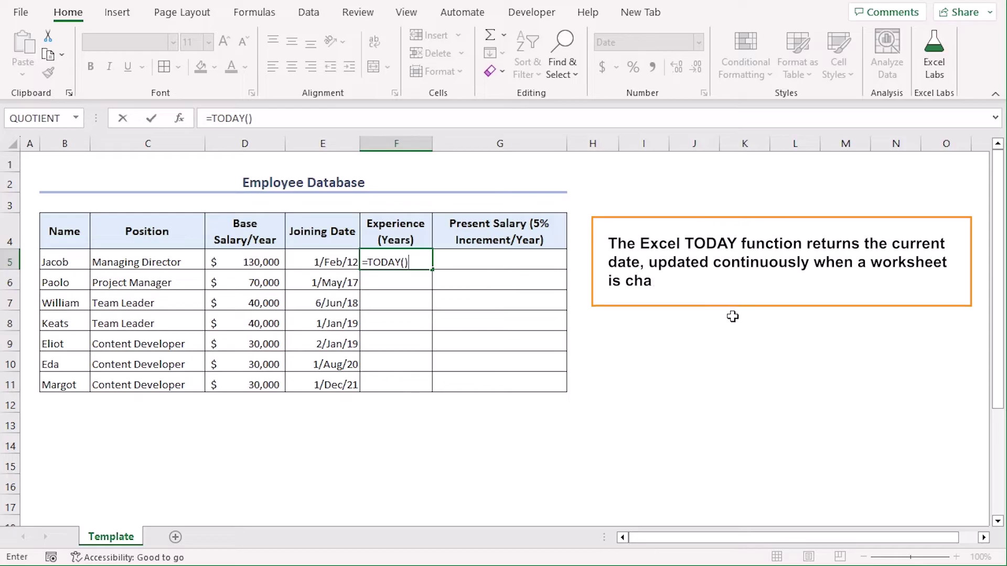
text(-)
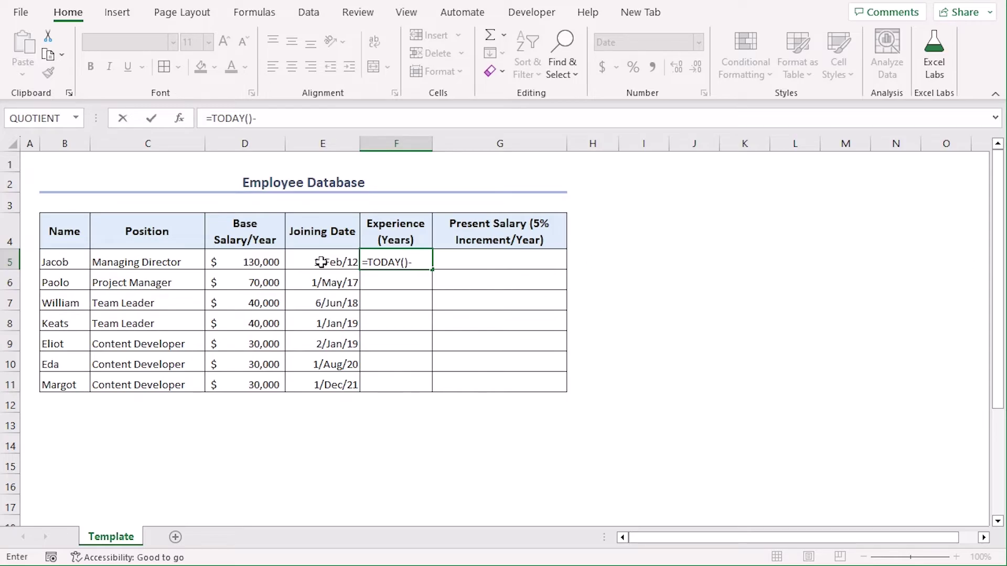
click(296, 258)
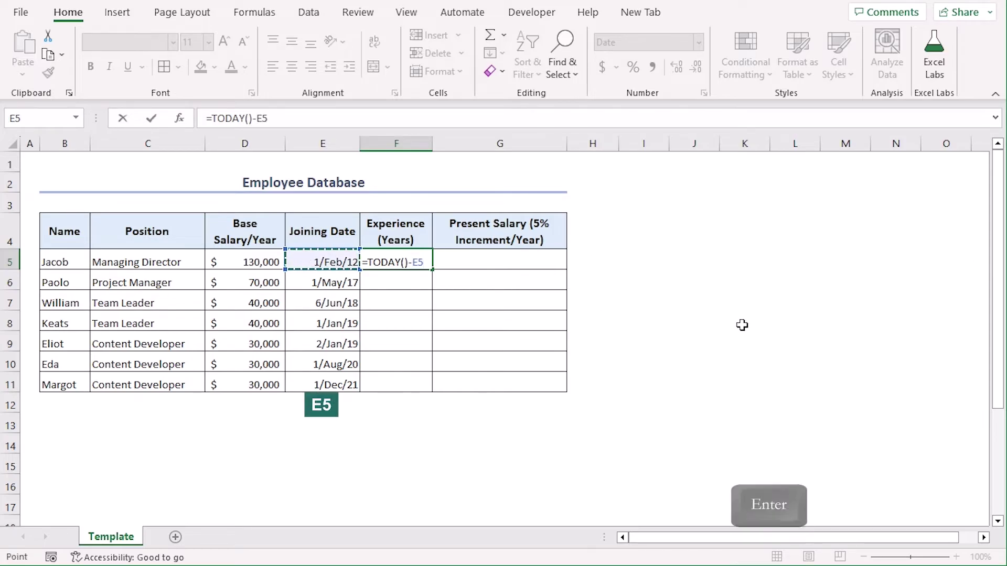
key(Return)
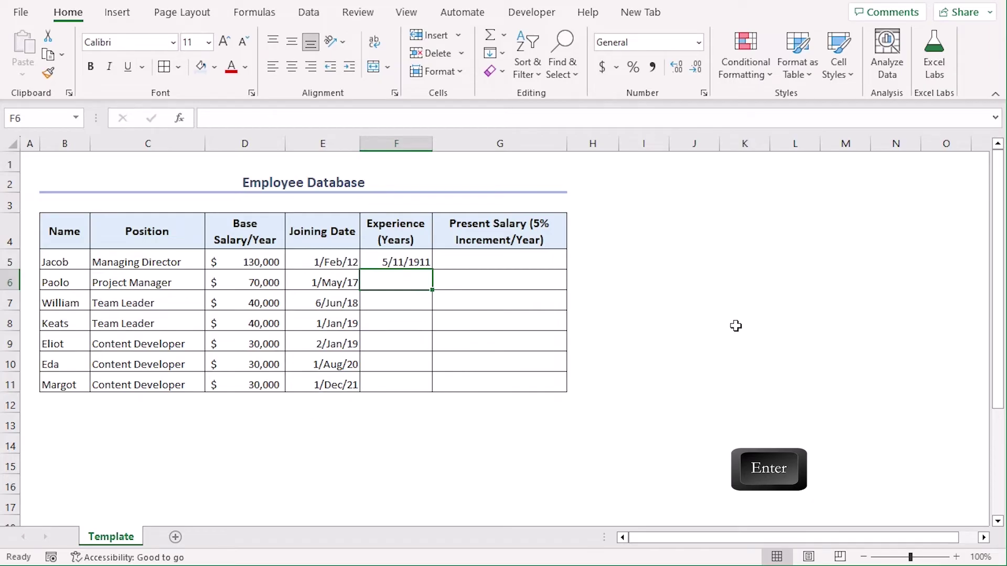
Format F5 as Number so it shows 4149.00.
click(369, 260)
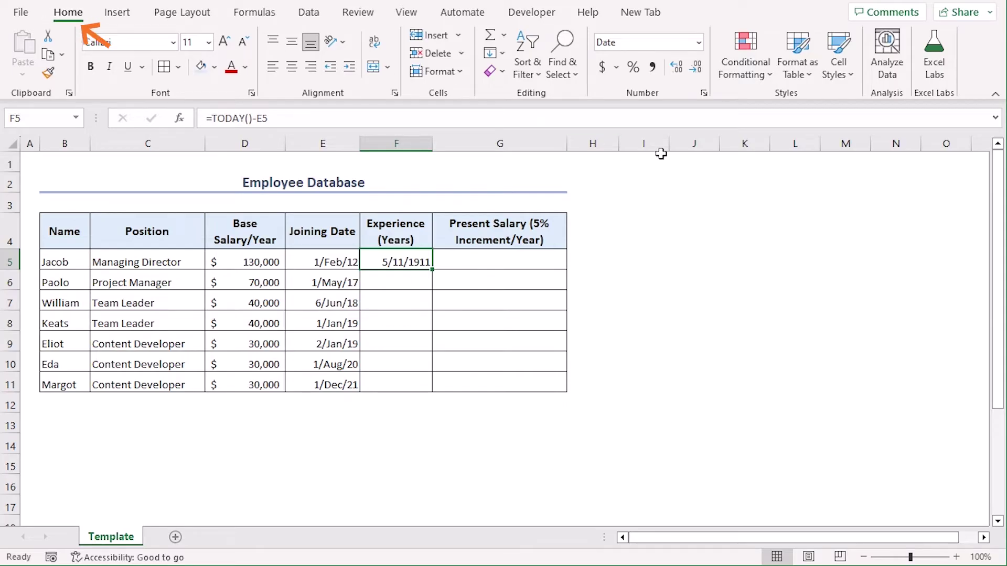
click(700, 44)
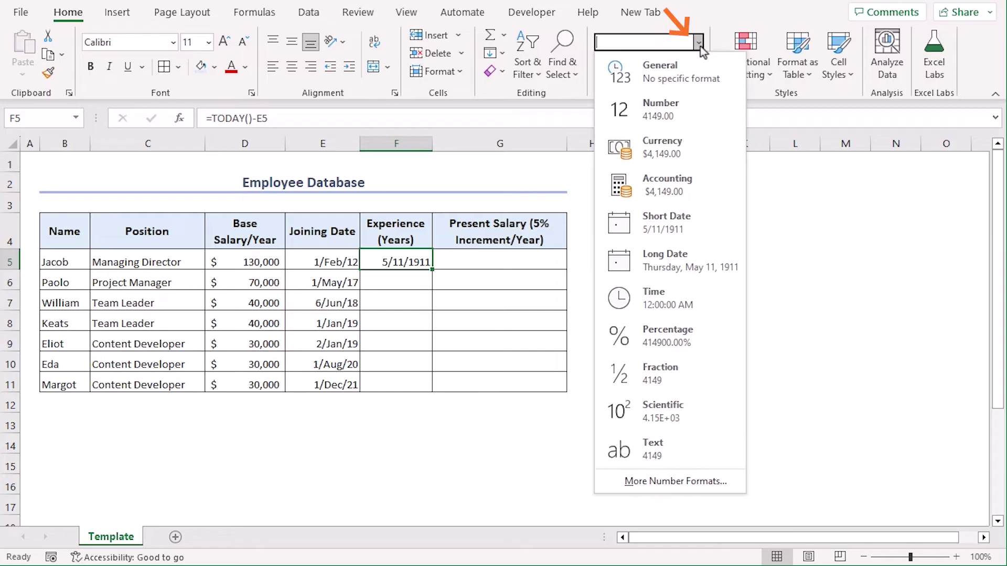
click(680, 118)
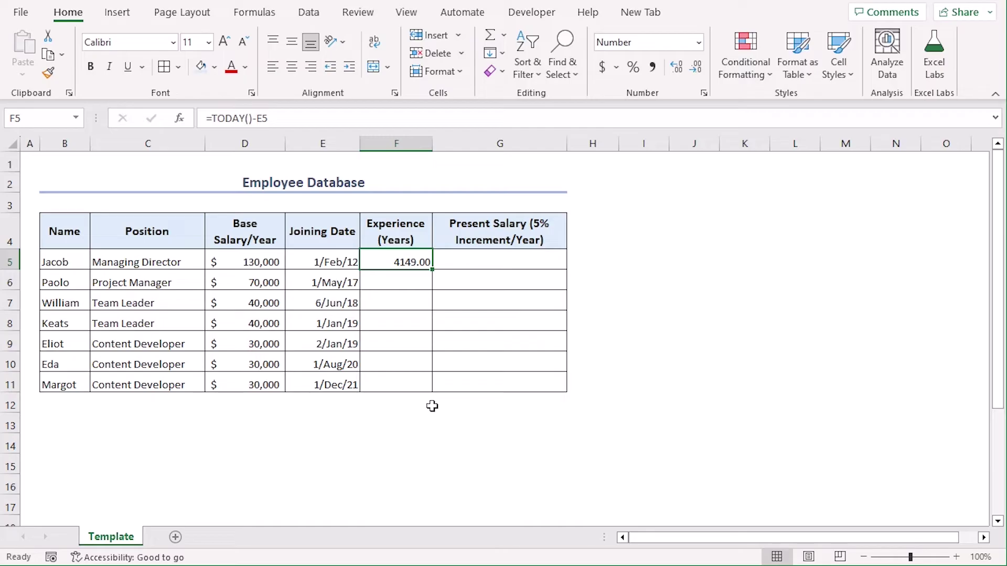
Change F5's formula to =(TODAY()-E5)/365, giving 11.37 years.
click(314, 118)
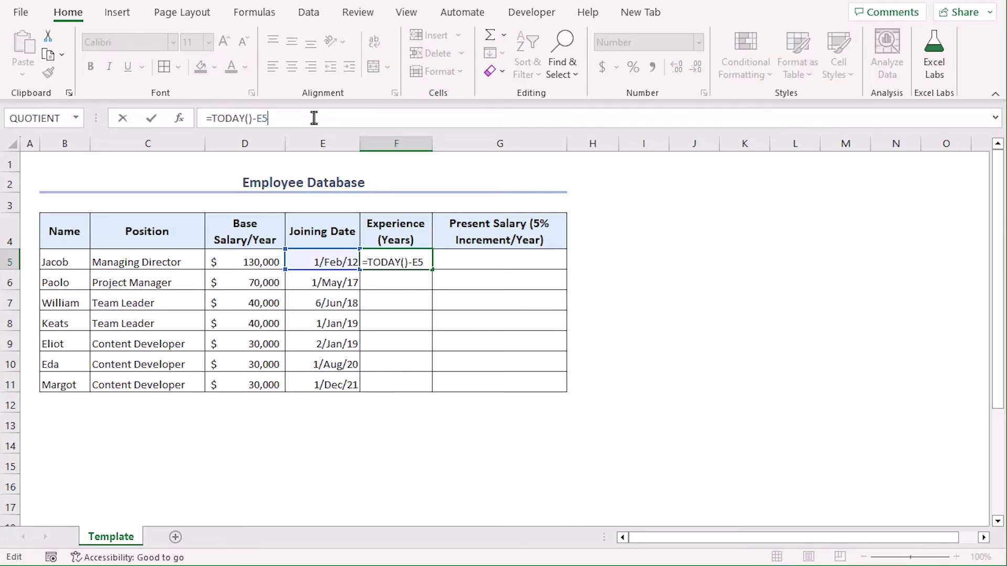
text())
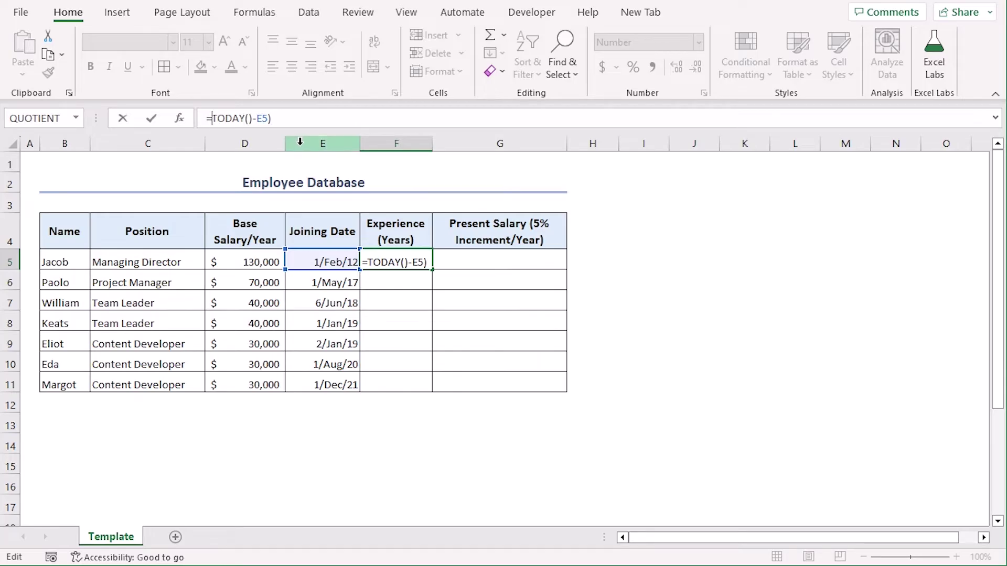
text(()
click(323, 121)
text(/3)
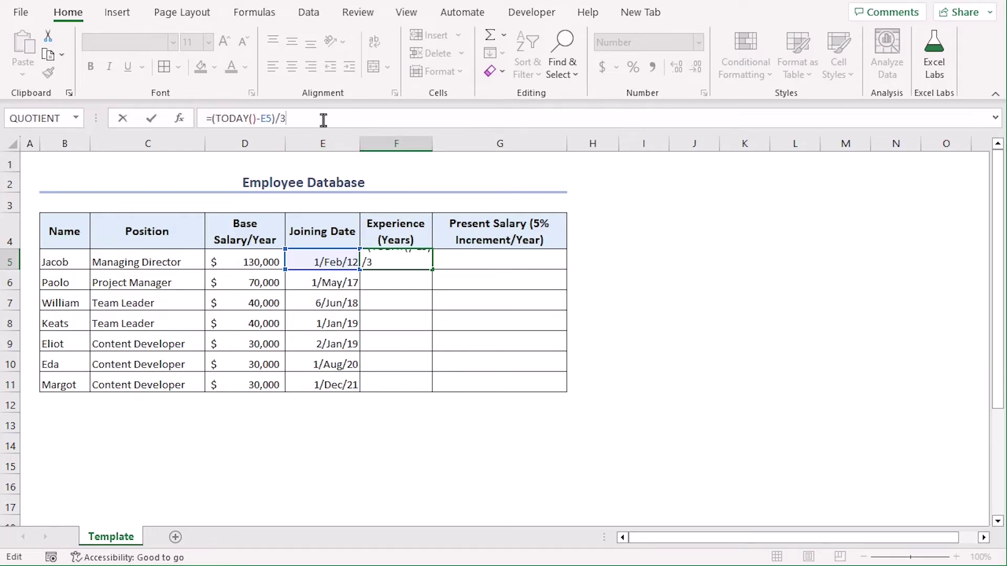
text(65)
key(ctrl+Return)
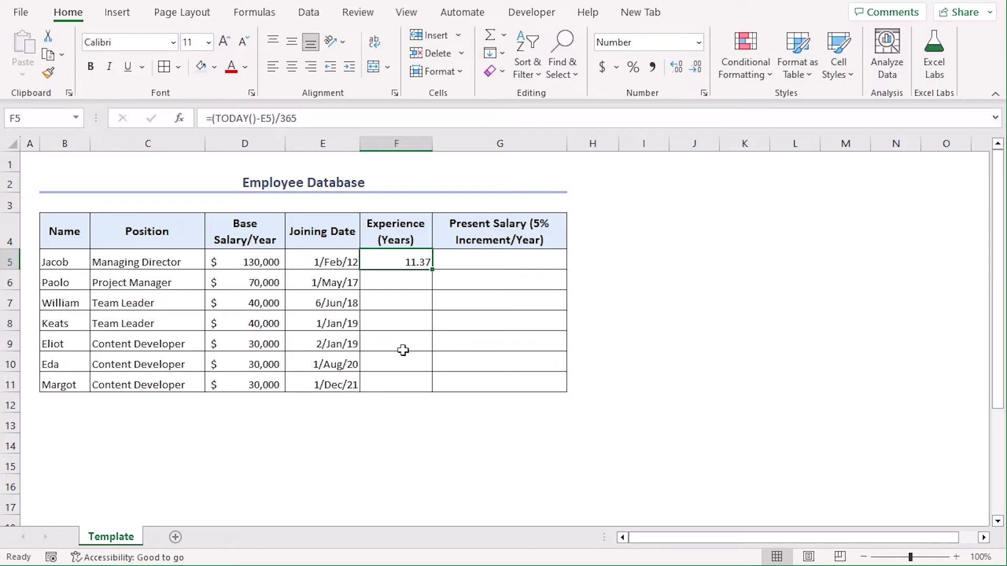
Change F5 to =INT((TODAY()-E5)/365) for whole years and fill it down to F11.
click(209, 118)
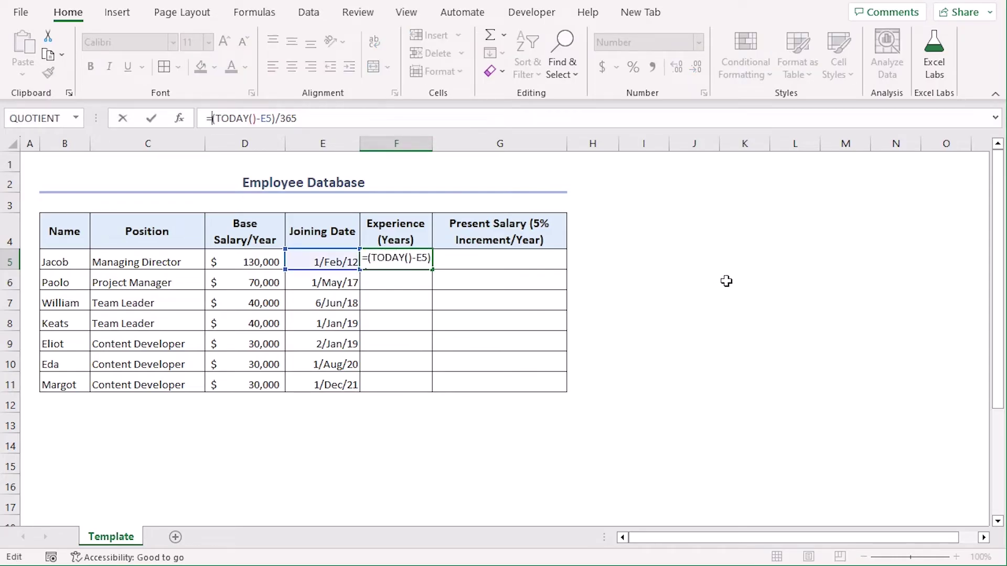
text(int)
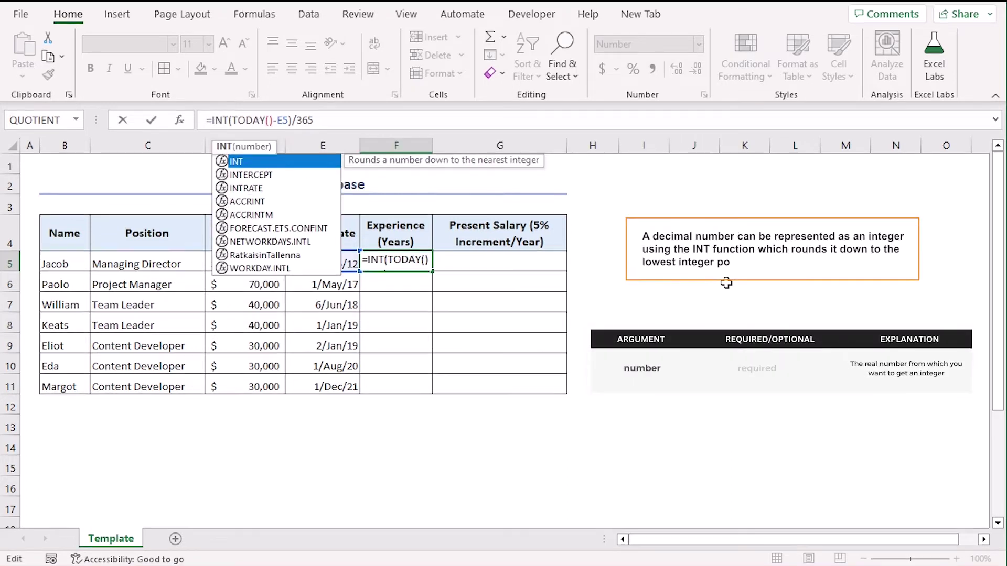
key(Tab)
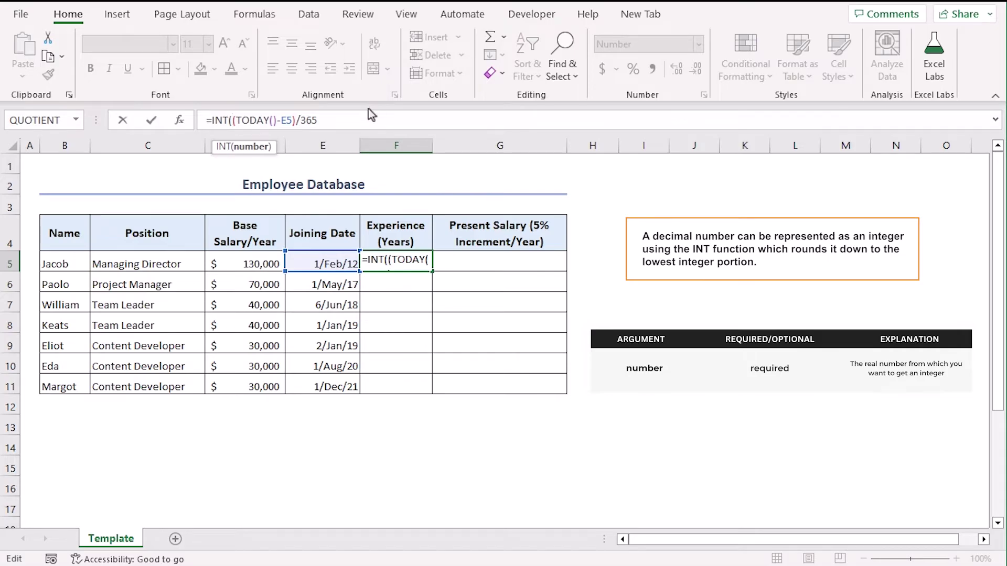
click(368, 124)
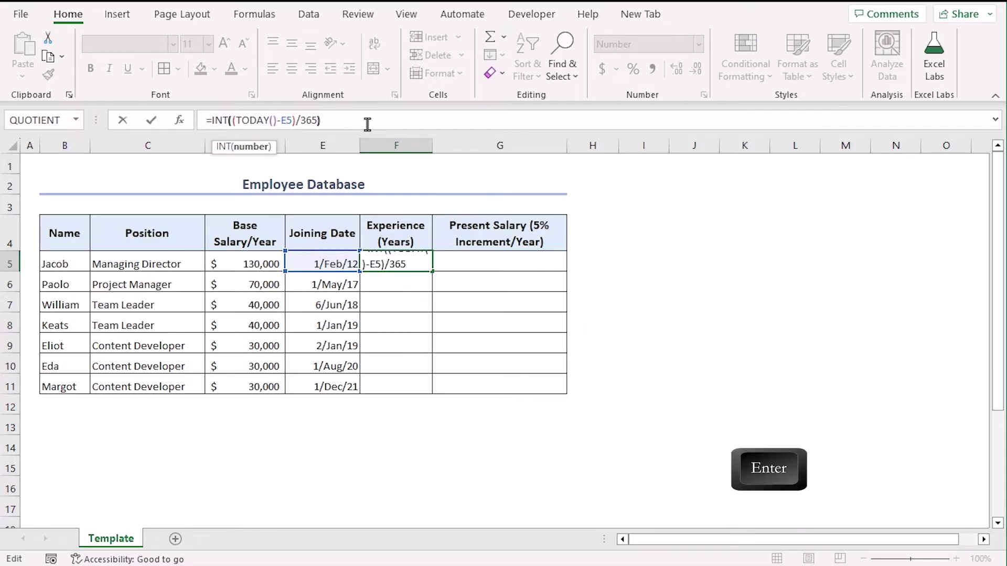
text())
key(Return)
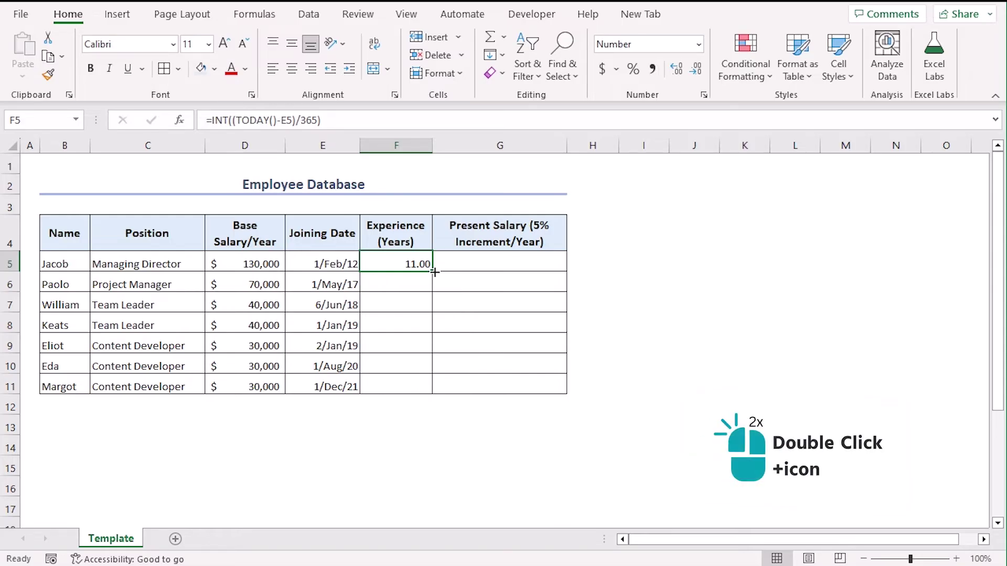
double_click(434, 271)
click(533, 473)
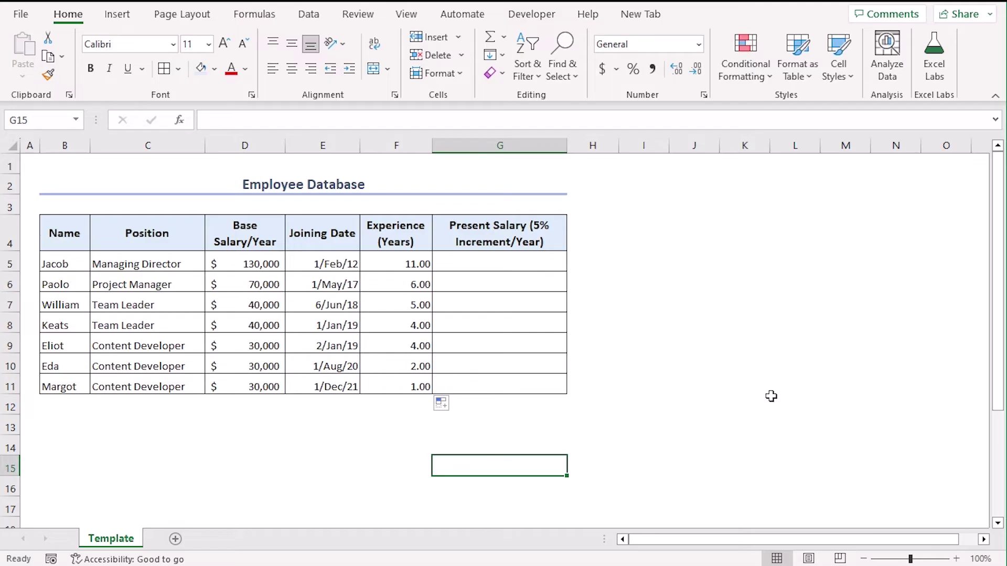
Select cell G5 for the present salary formula.
click(514, 261)
Enter =D5*(1.05)^F5 in G5, giving a present salary of $222,344.12.
text(=)
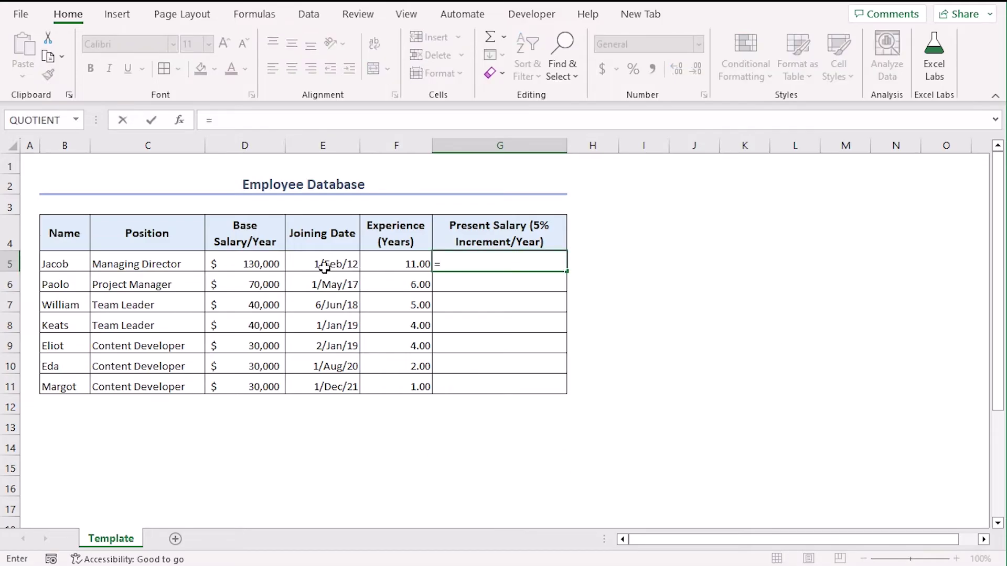
click(263, 264)
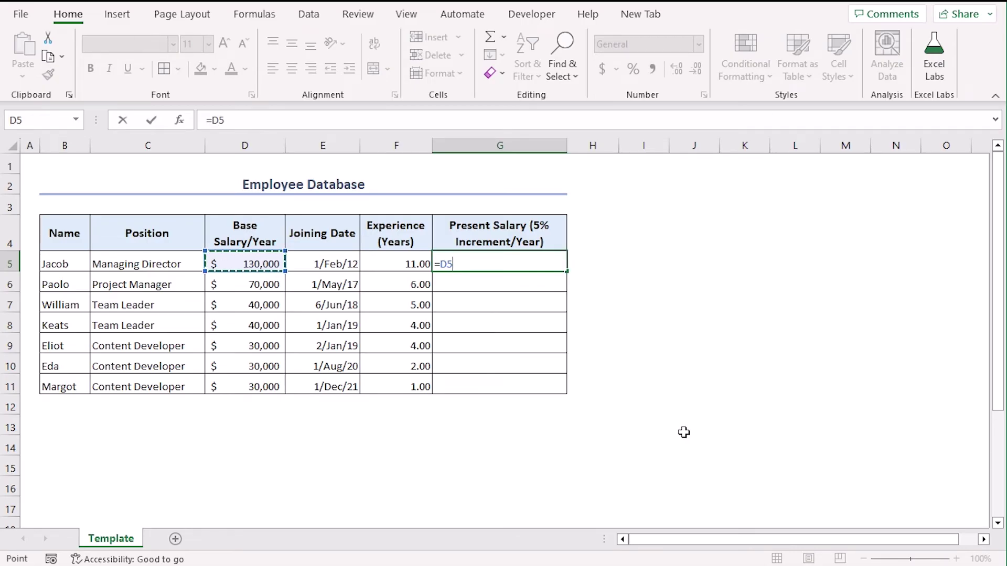
text(*)
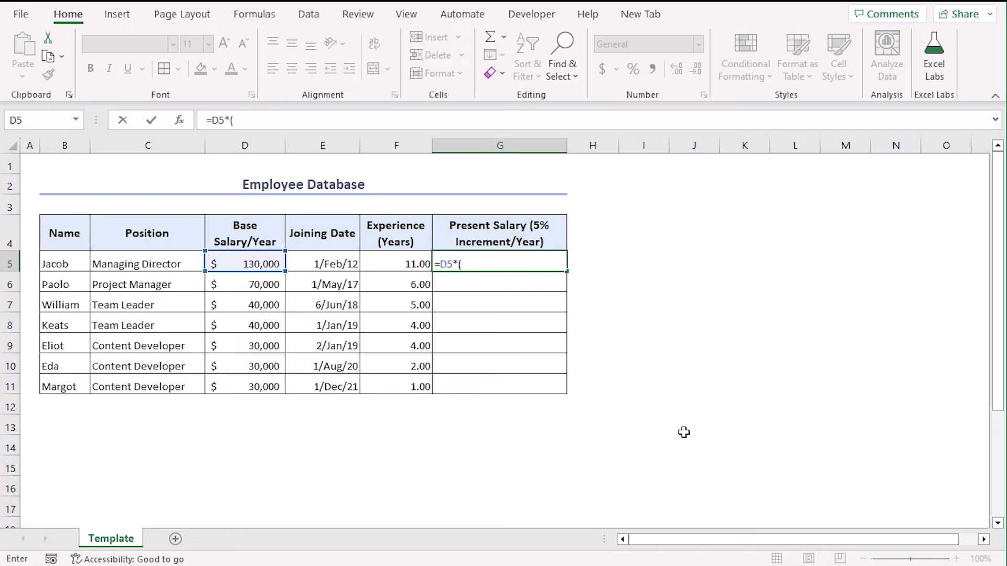
text((1.0)
click(387, 265)
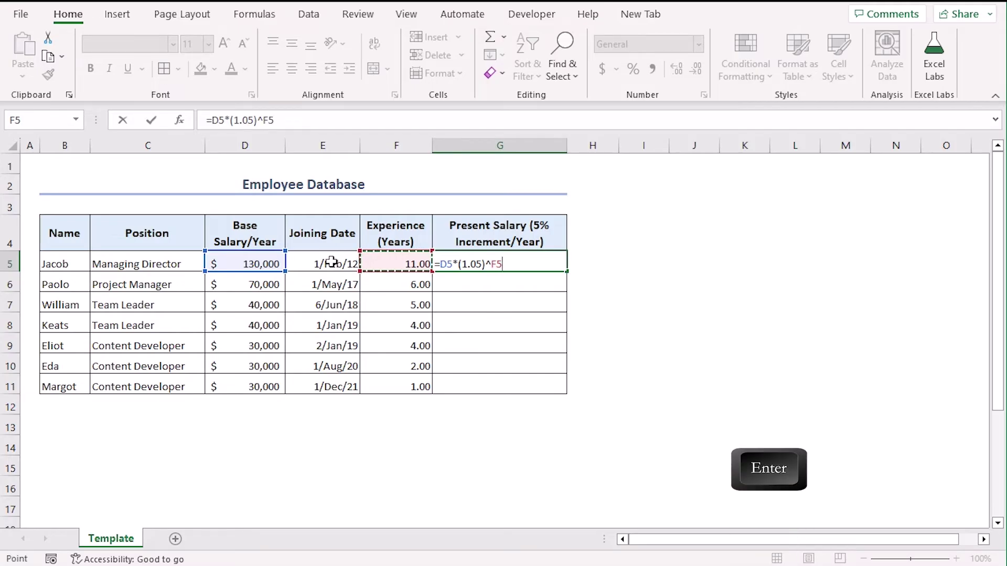
key(Return)
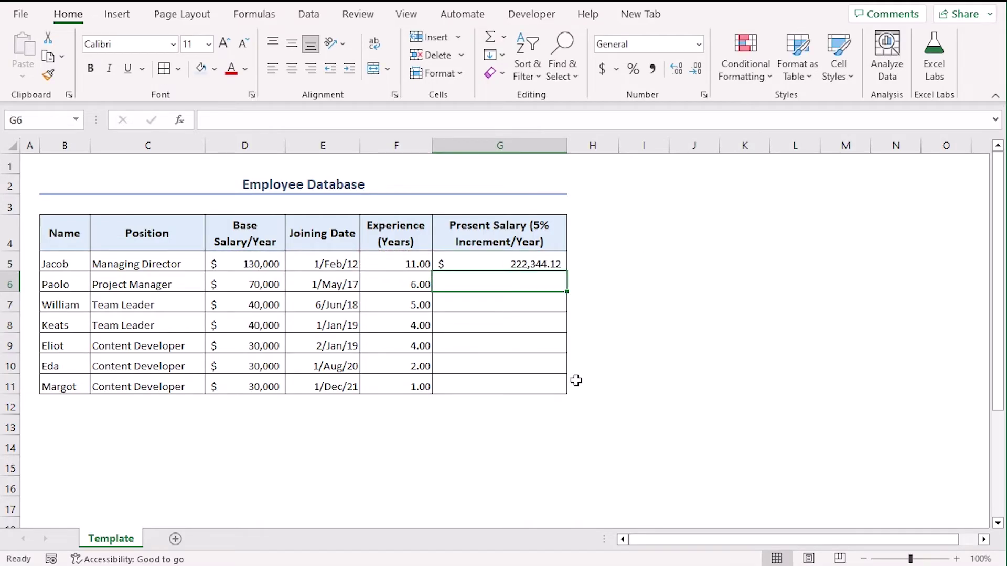
key(Up)
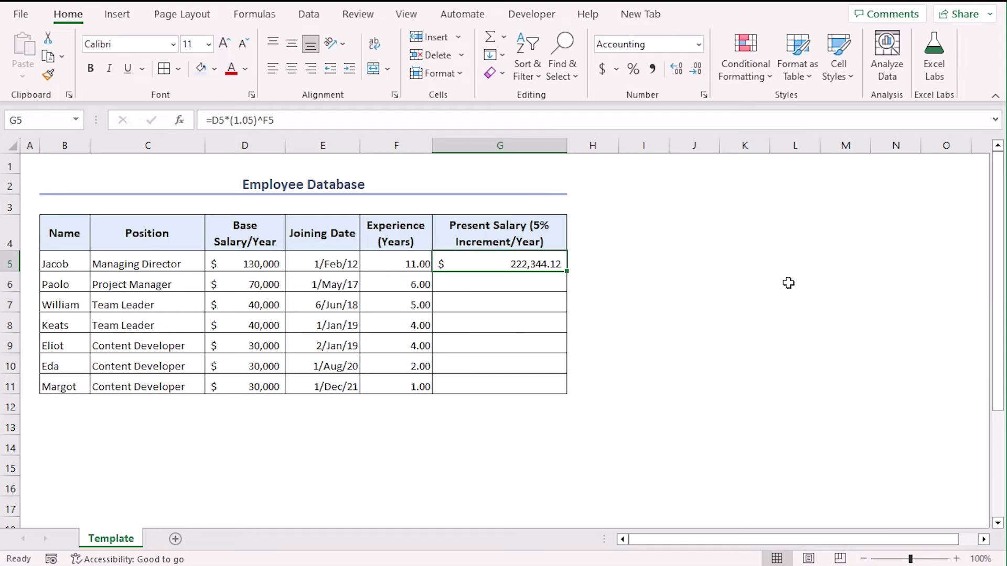
Copy the present salary formula from G5 down to G11 and format G5:G11 as Accounting.
double_click(567, 270)
click(679, 363)
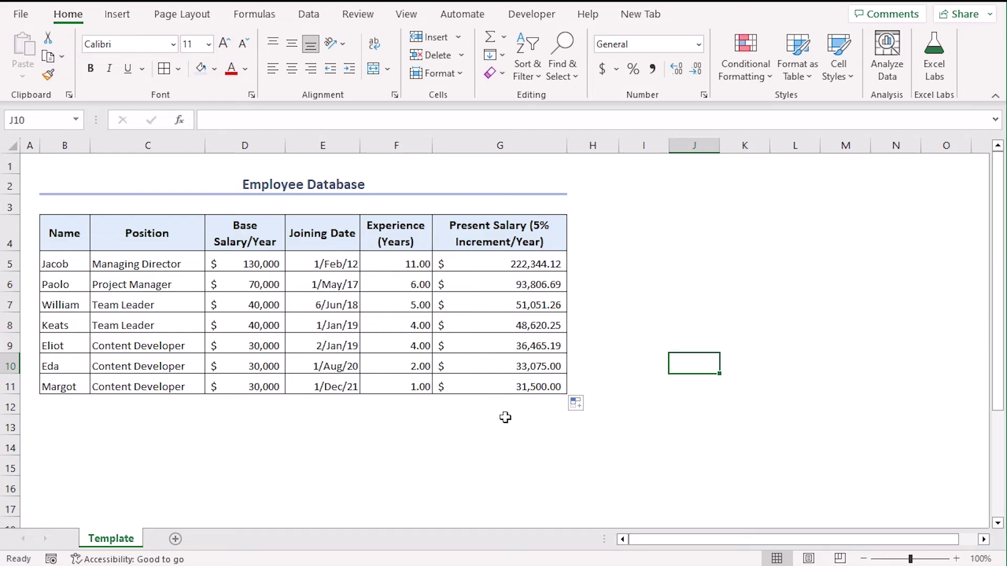
drag(475, 263, 481, 379)
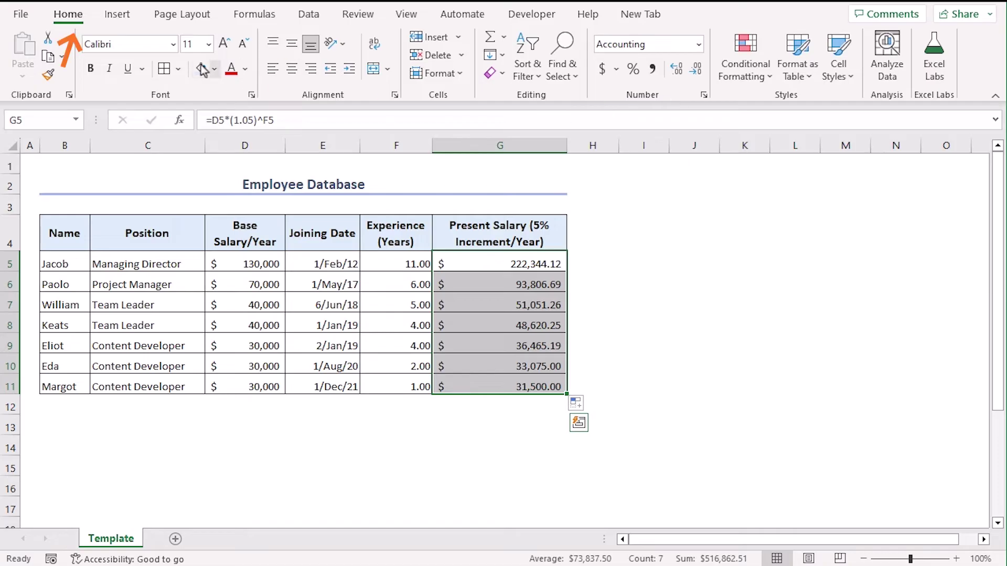
click(699, 44)
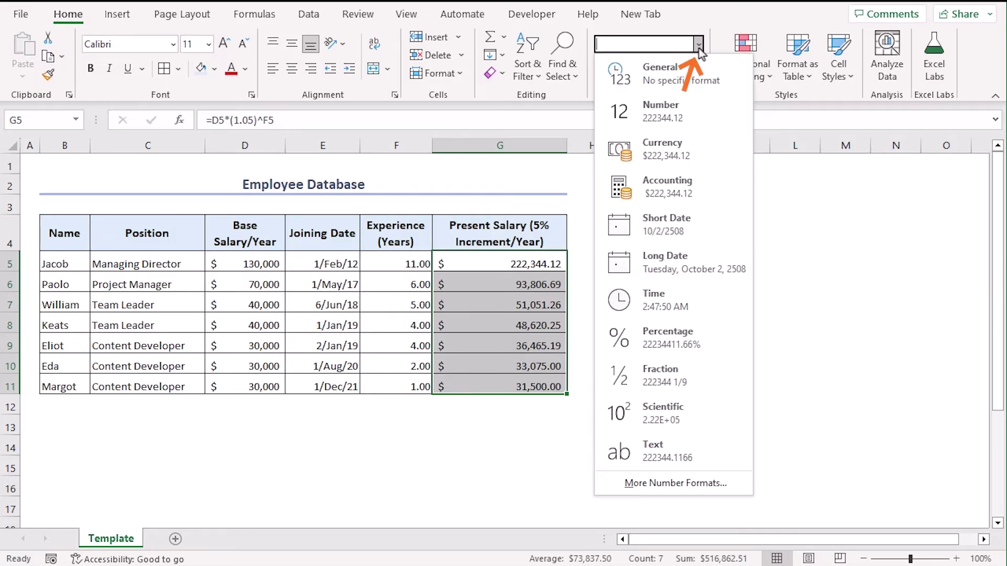
click(693, 189)
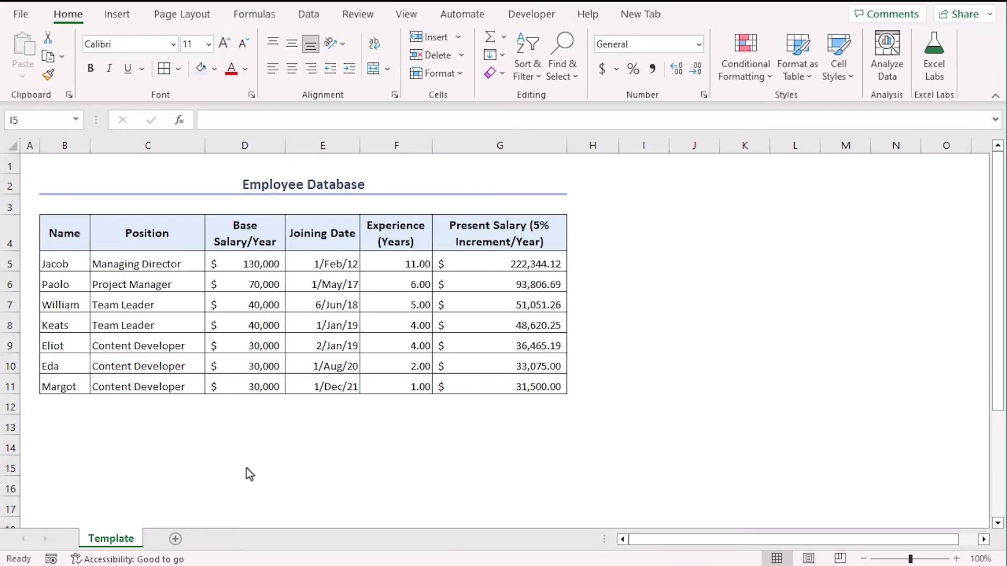
Copy the header row and Jacob's row (B4:G5) and paste them at B13.
drag(65, 230, 527, 261)
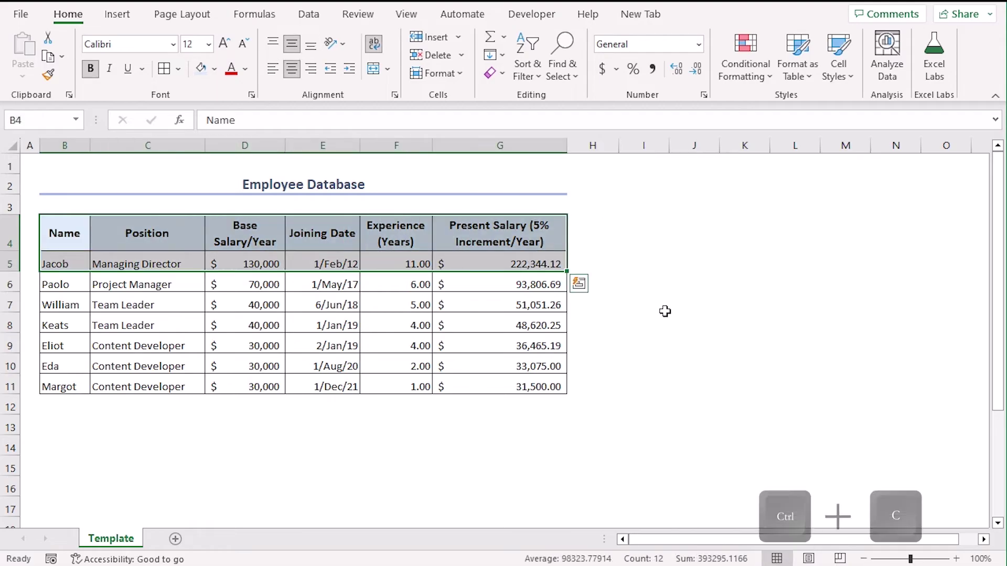
key(ctrl+c)
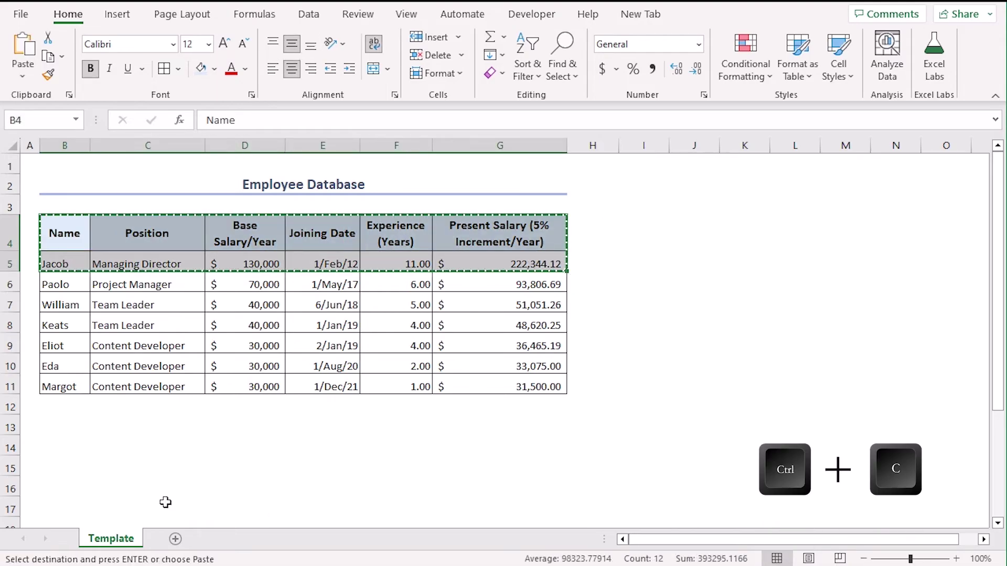
click(58, 426)
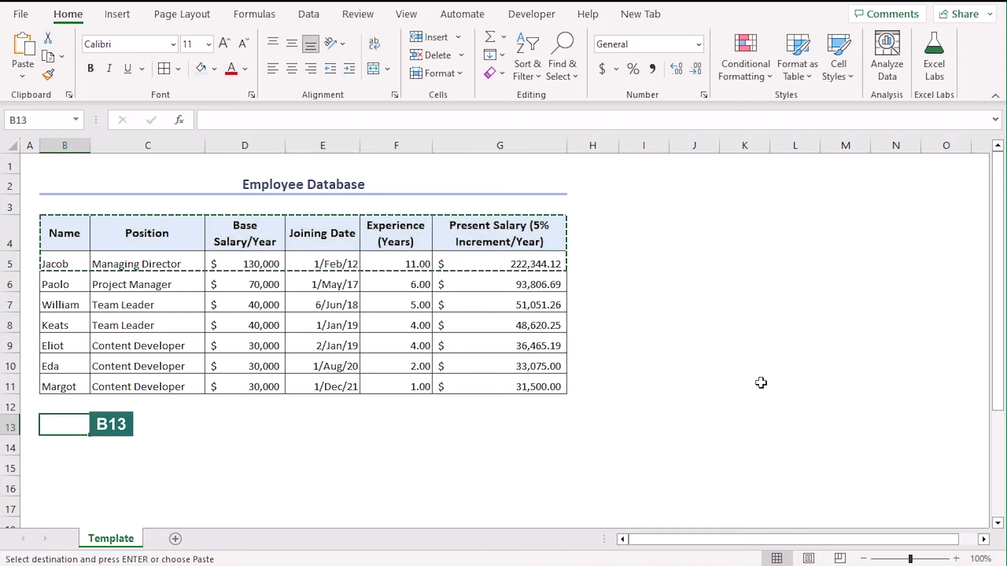
key(ctrl+v)
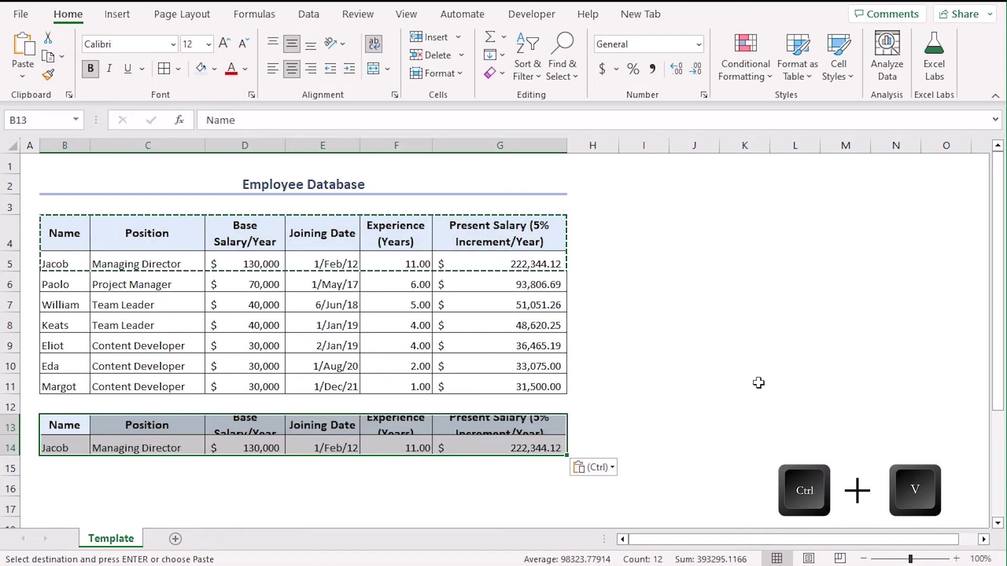
Set row 13's height to 35 points.
click(12, 427)
right_click(12, 427)
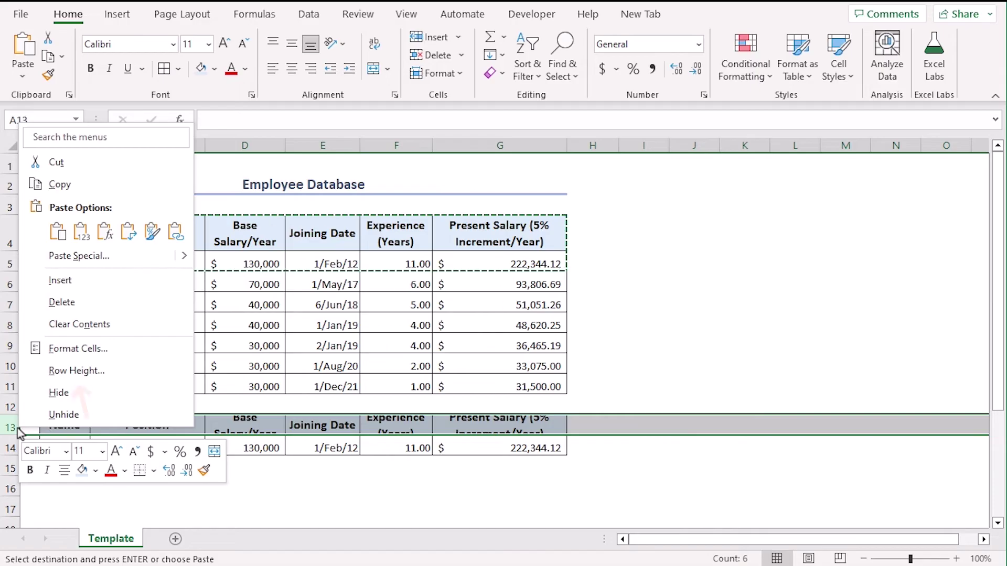
click(124, 369)
drag(730, 282, 731, 300)
text(35)
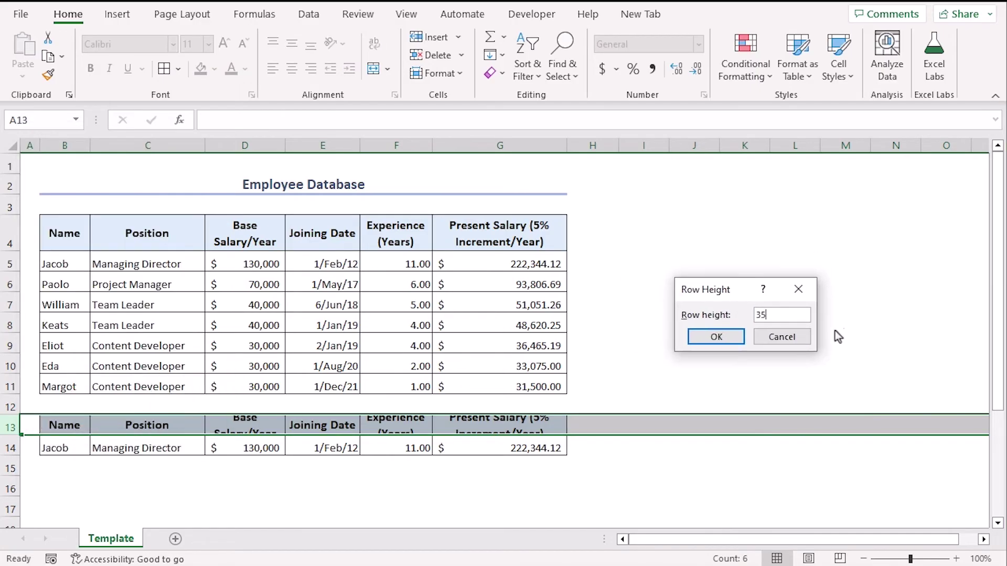
click(716, 337)
click(745, 282)
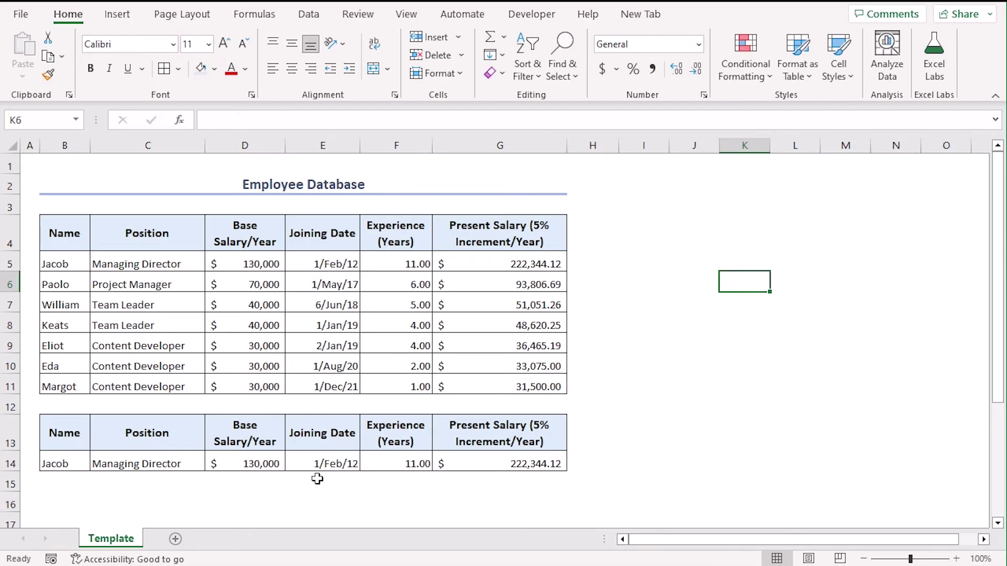
Delete the copied Jacob values in B14:G14, leaving row 14 empty.
drag(65, 465, 289, 465)
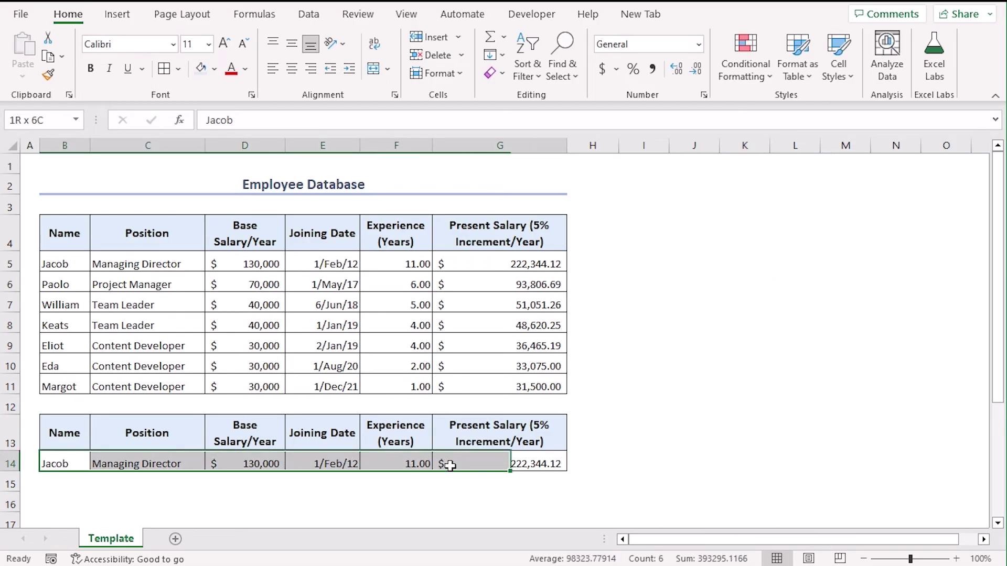
drag(450, 466, 504, 462)
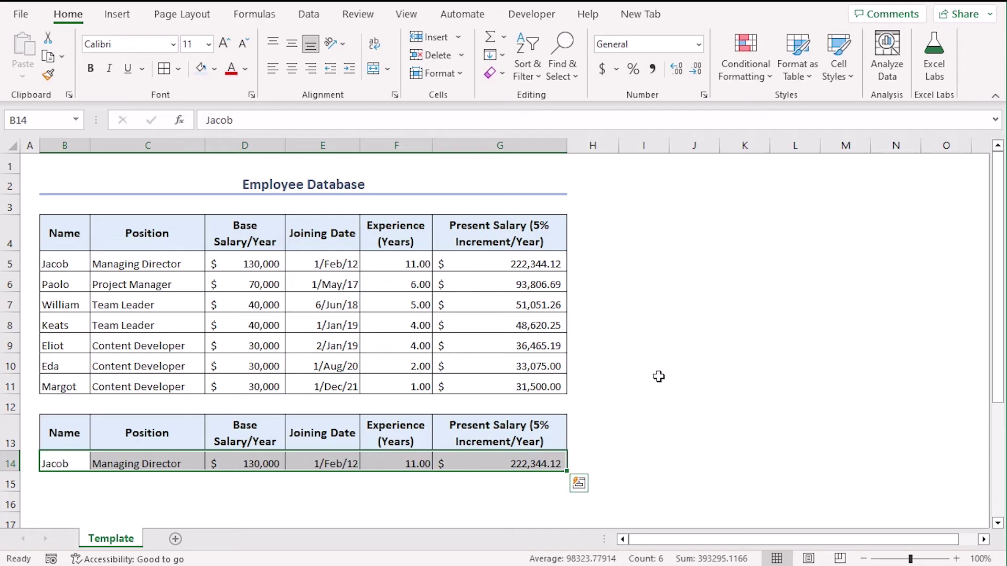
key(Delete)
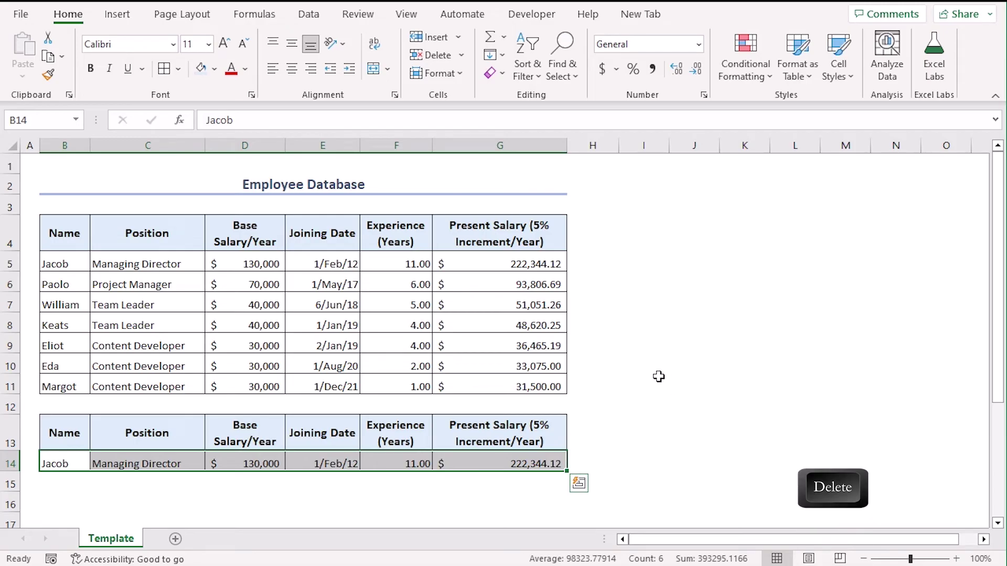
click(659, 378)
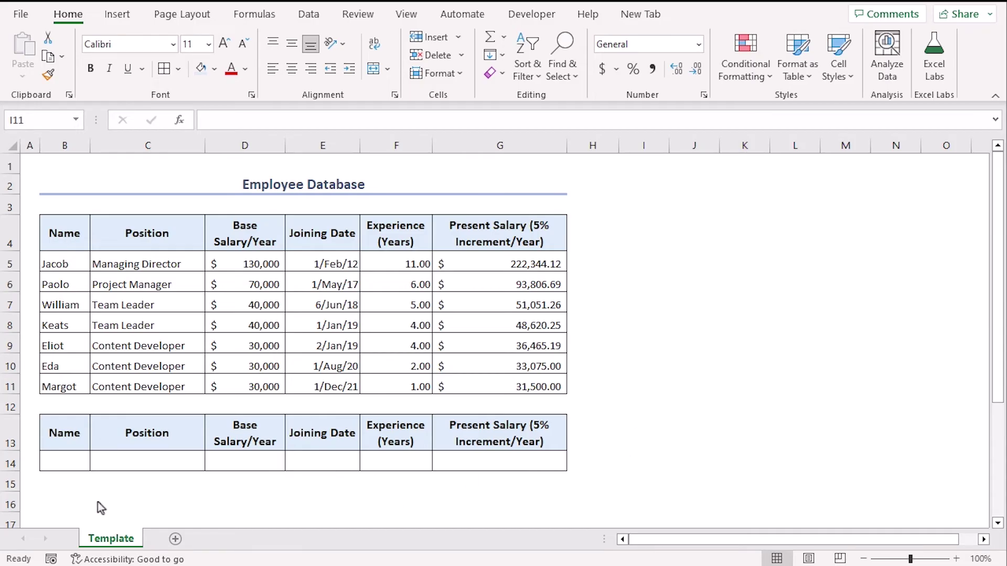
click(78, 465)
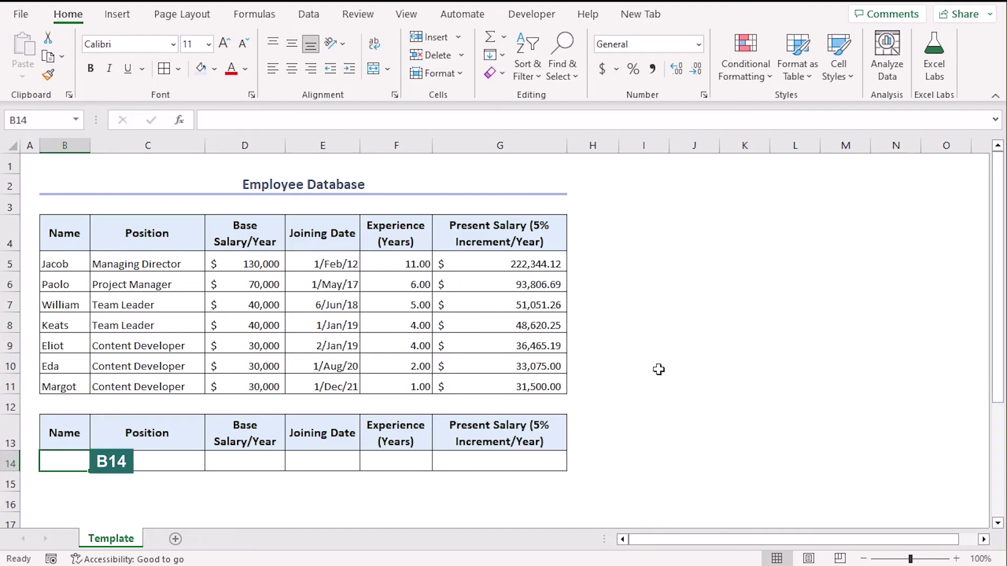
Add a List data validation to B14 with source $B$5:$B$11.
click(309, 14)
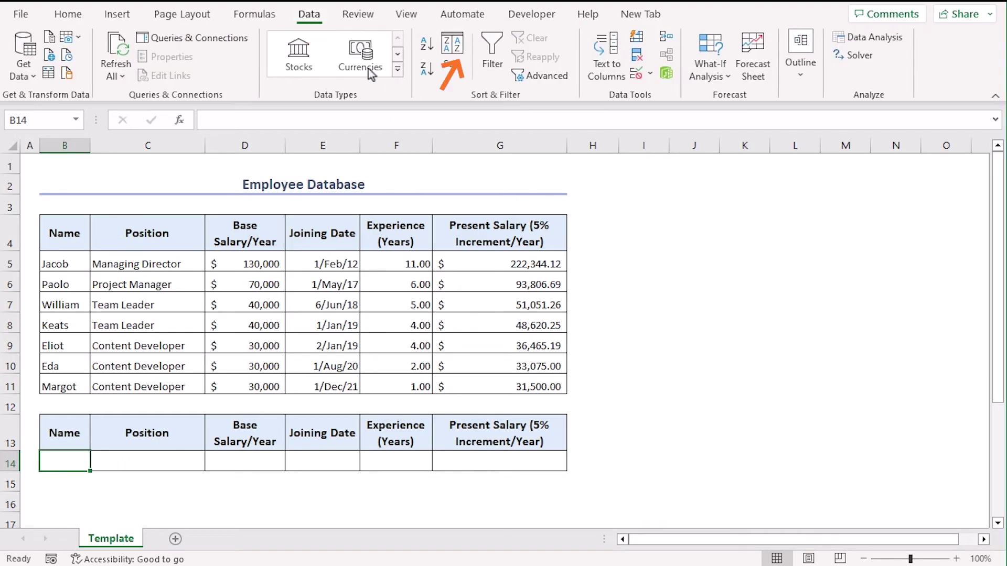
click(634, 77)
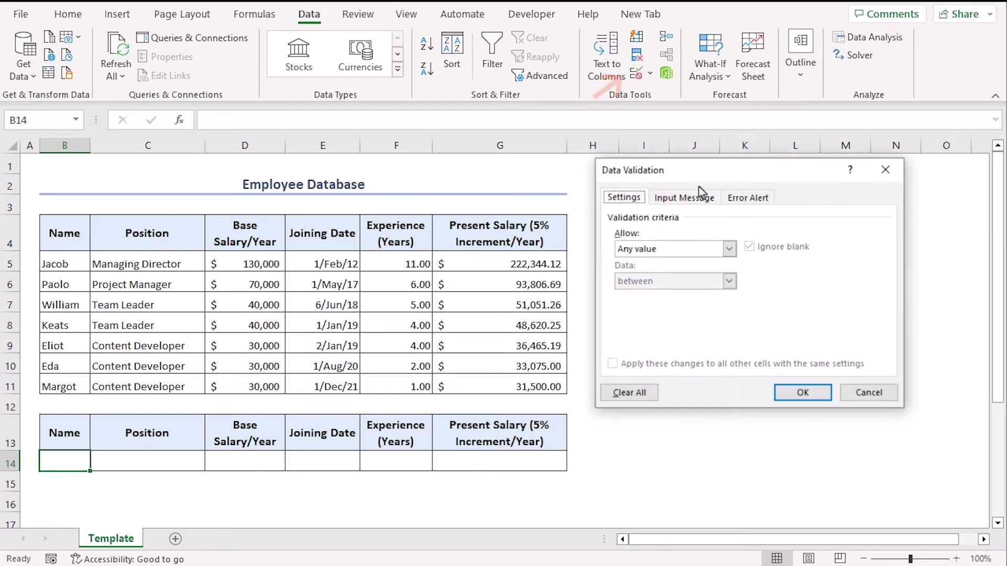
click(730, 250)
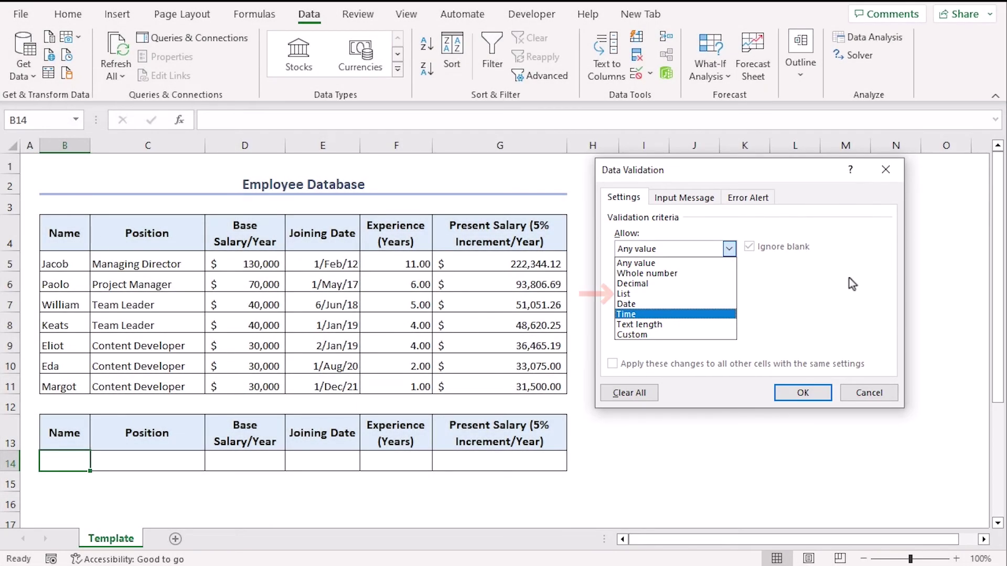
click(674, 294)
click(683, 311)
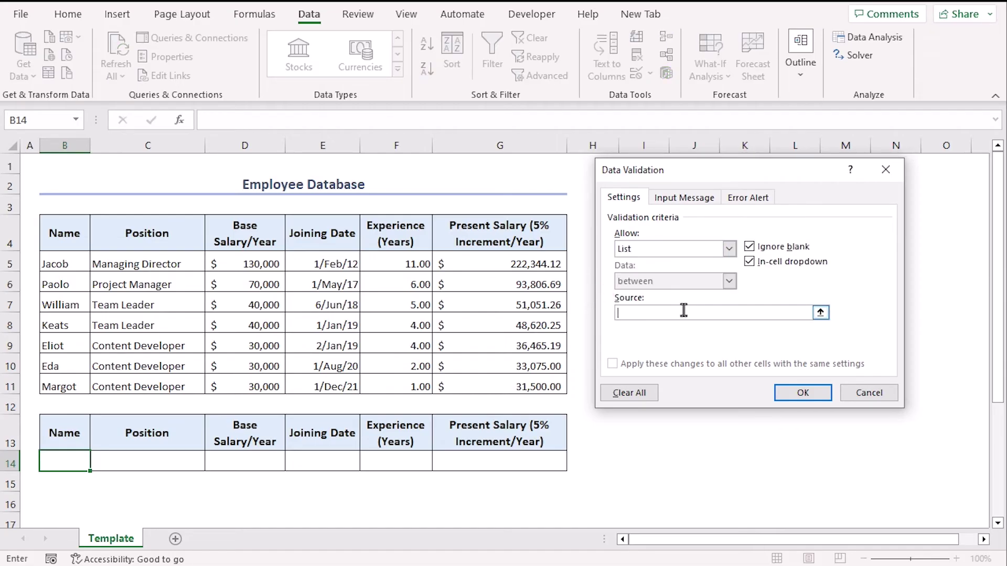
drag(80, 263, 77, 388)
click(807, 400)
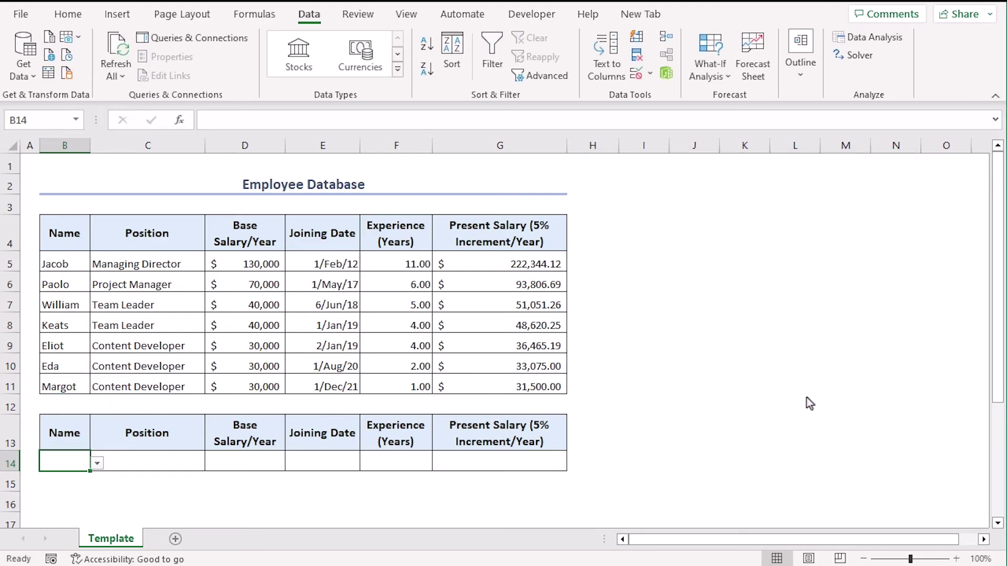
Choose Paolo from B14's name dropdown.
click(97, 463)
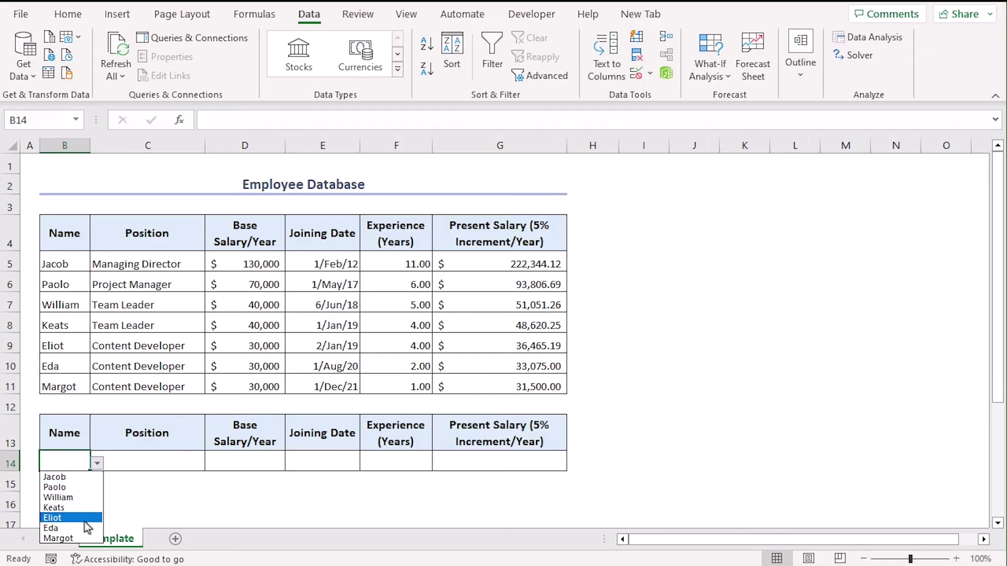
click(54, 487)
click(174, 464)
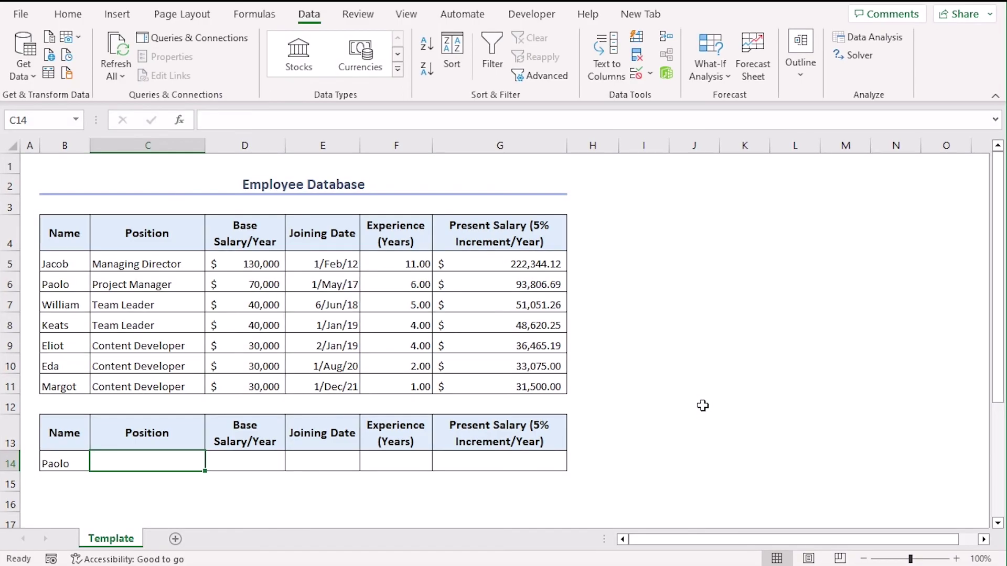
Begin a VLOOKUP in C14 using $B$14 as lookup value and $B$4:$G$11 as table.
text(=vlookup()
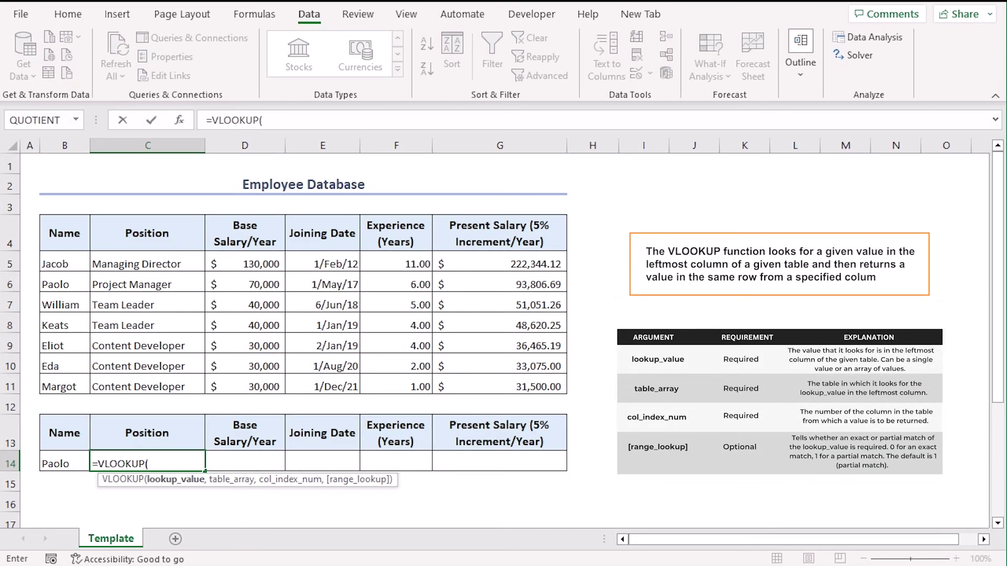
click(67, 463)
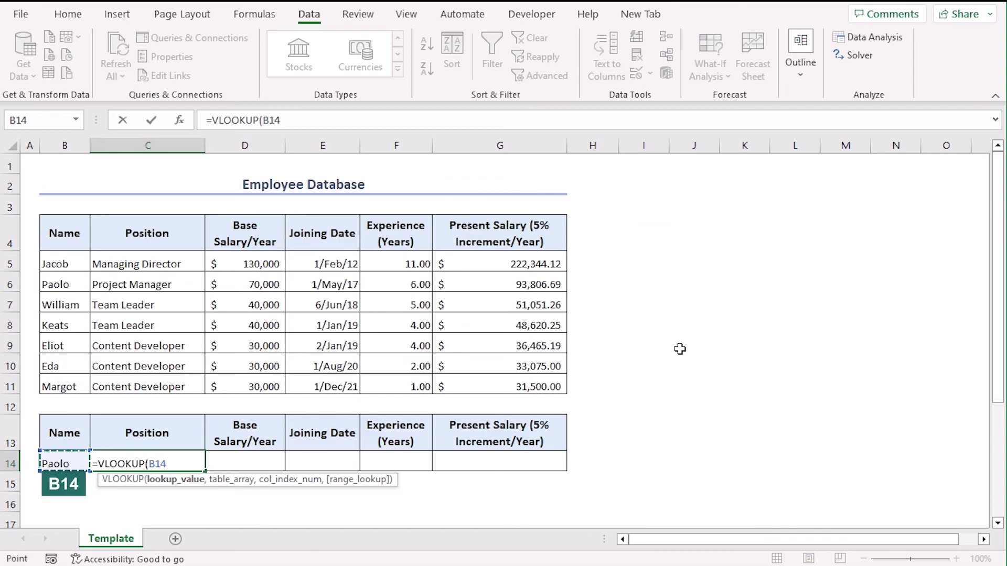
key(F4)
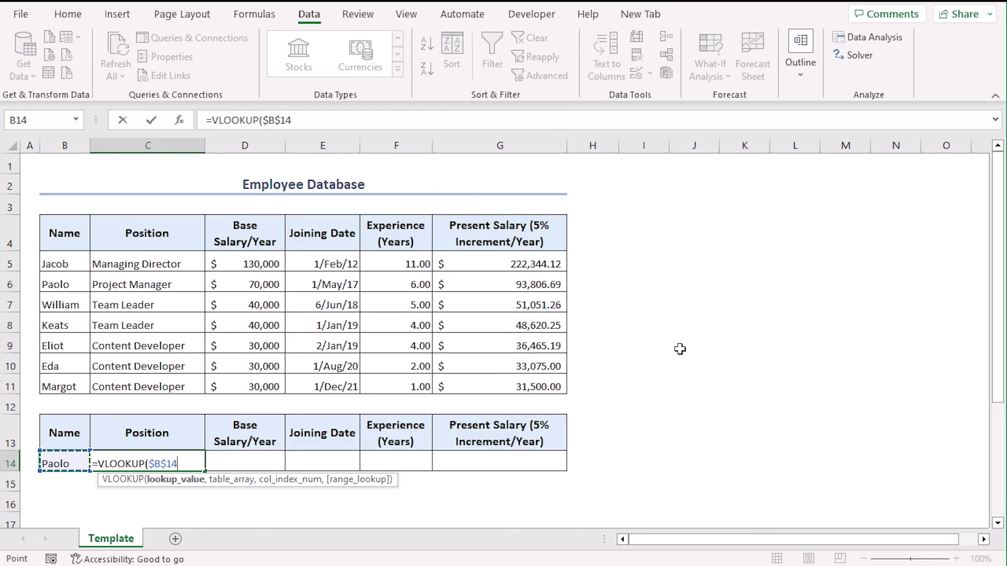
text(,)
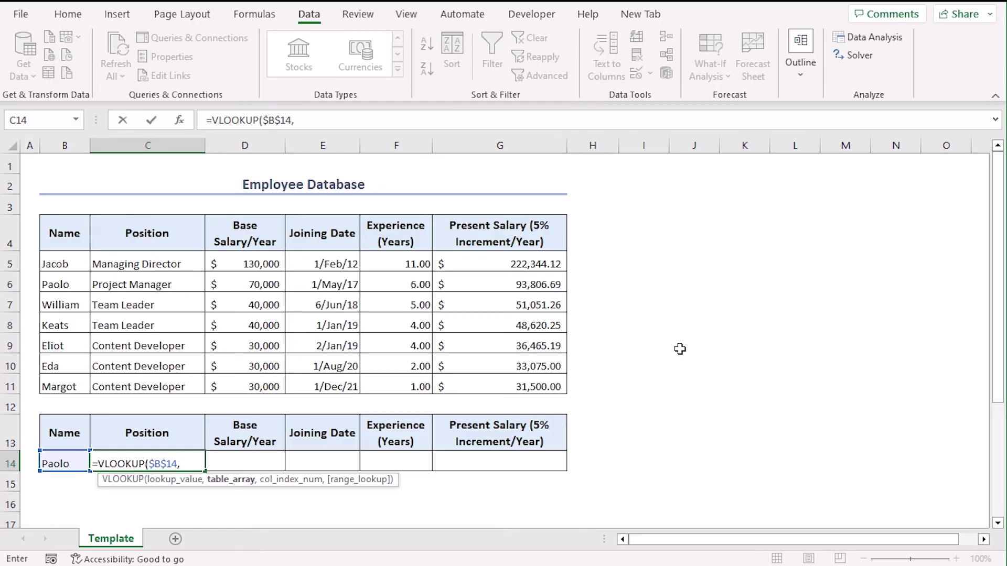
drag(62, 234, 492, 386)
key(F4)
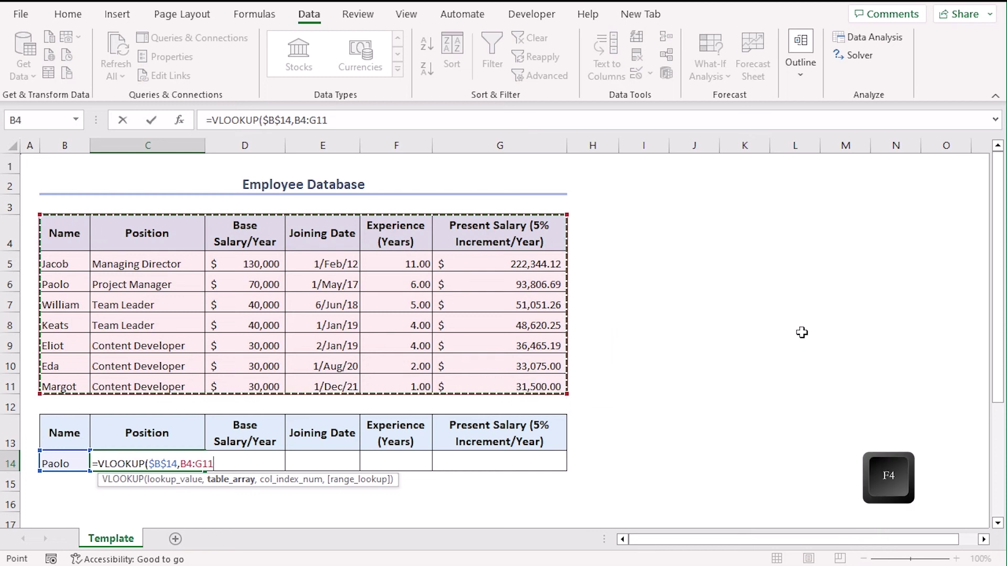
text(,)
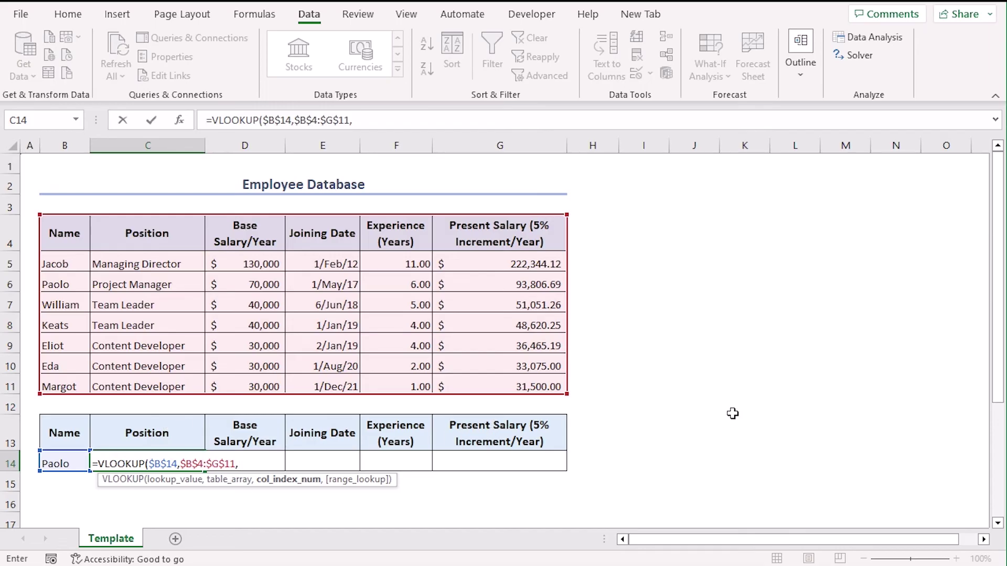
Use MATCH(C13,$B$4:$G$4,0) as the column index with exact match, returning Project Manager.
text(mat)
key(Tab)
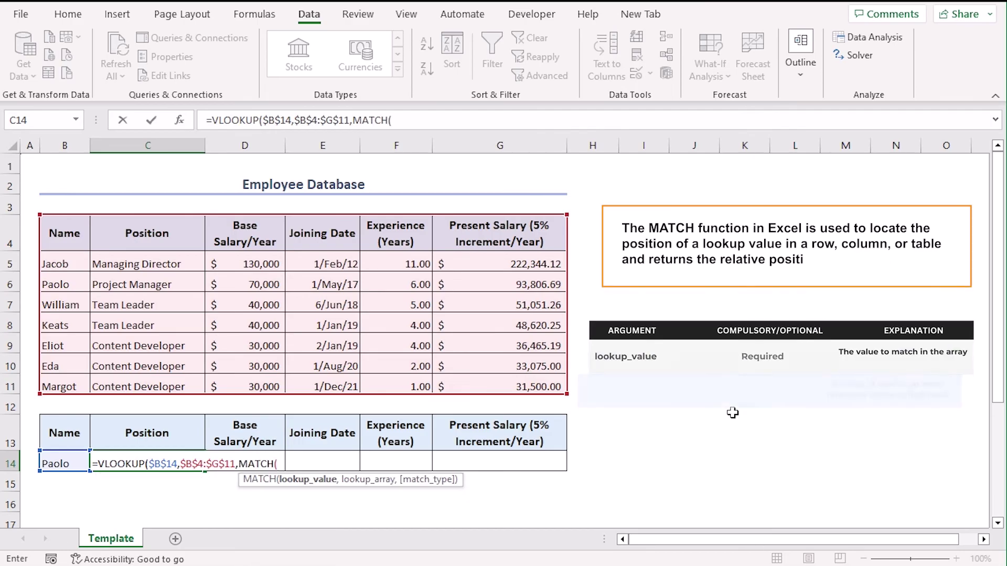
click(178, 436)
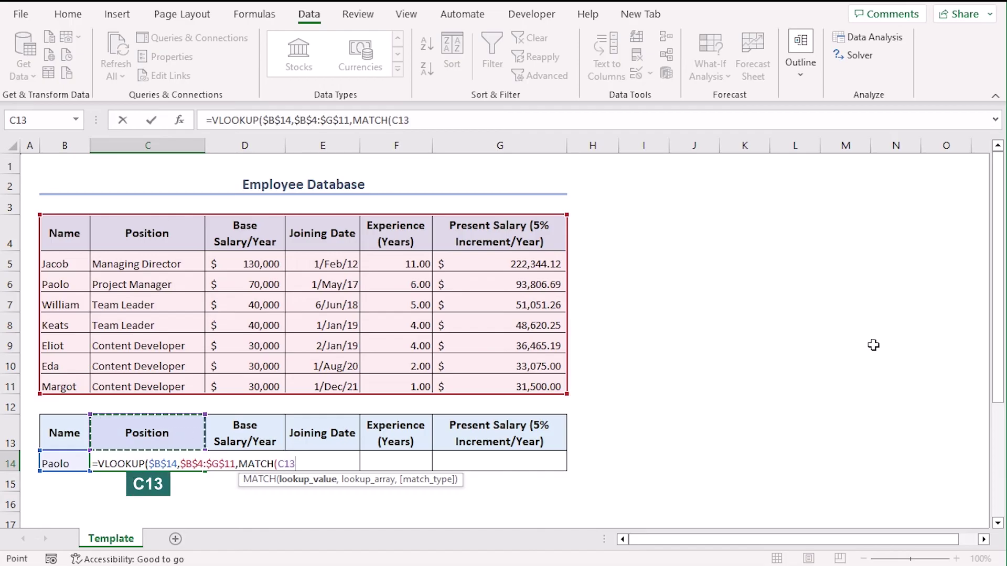
text(,)
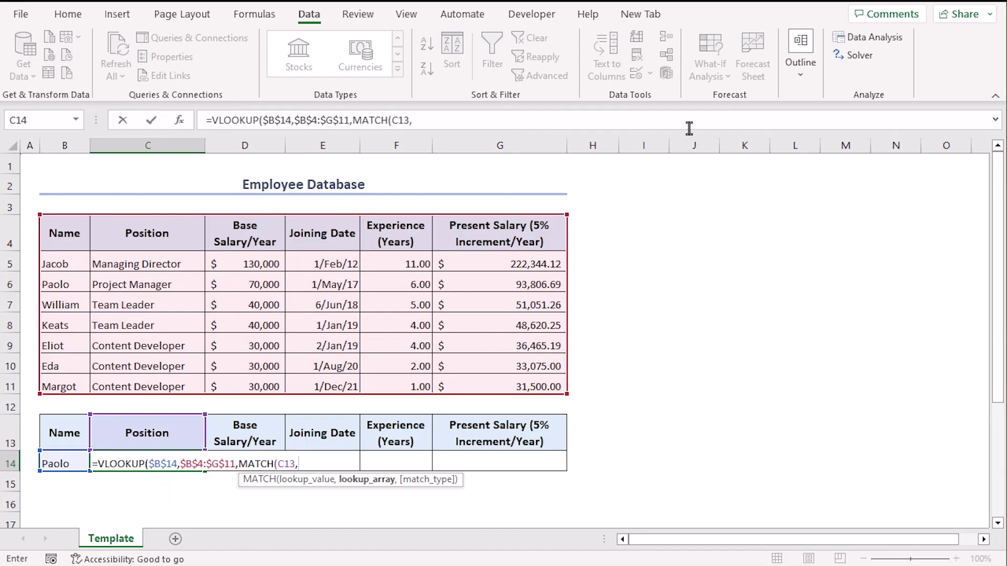
drag(53, 233, 551, 243)
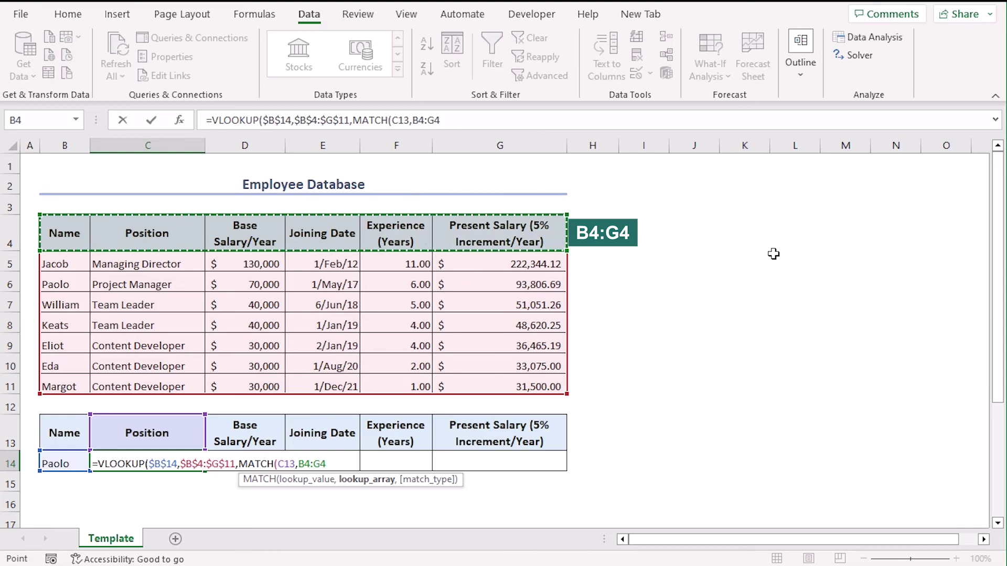
key(F4)
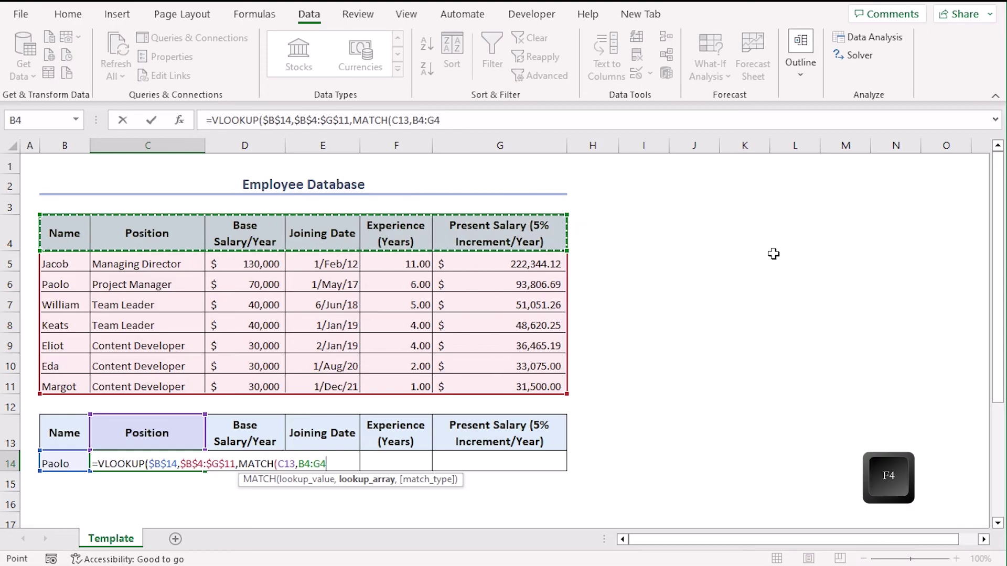
text(,)
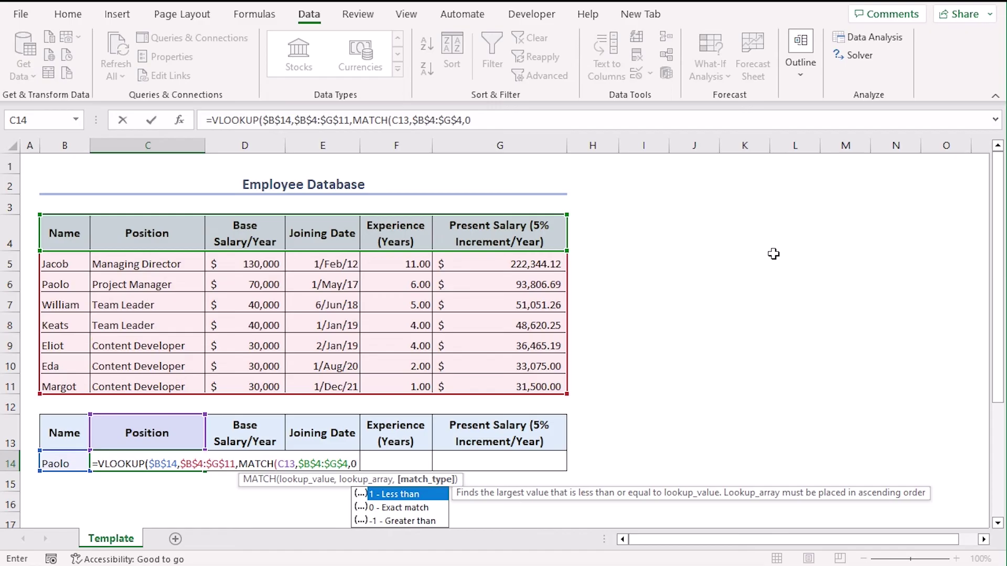
text(0),0)
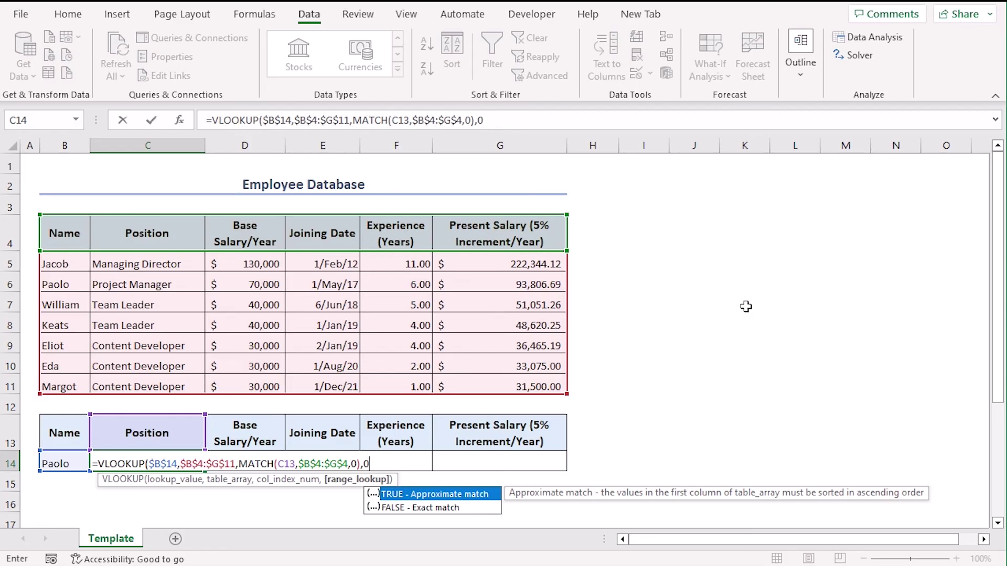
key(Return)
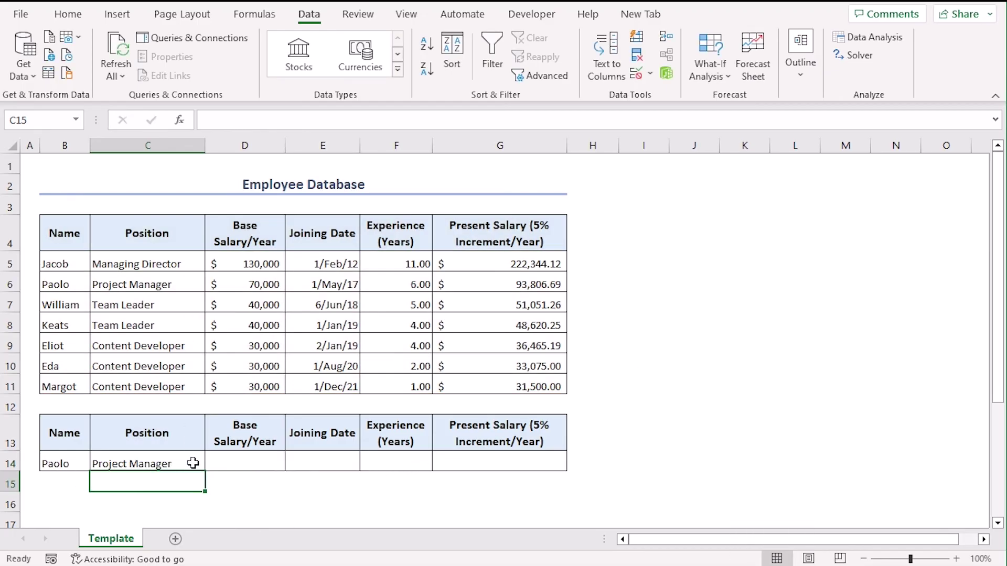
Fill C14's lookup formula right to G14, showing 70000, 42856, 6 and 93806.69.
click(196, 465)
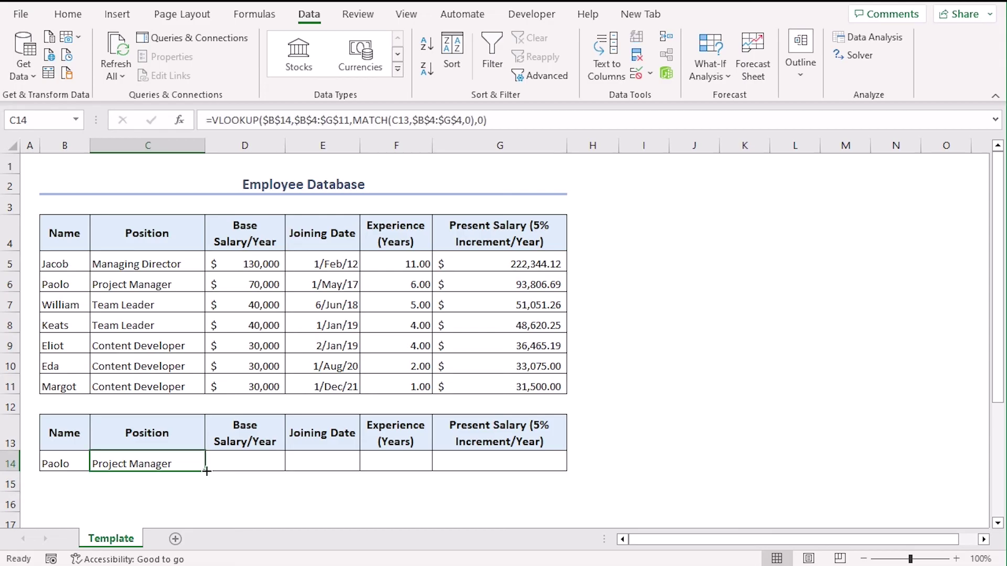
drag(205, 471, 541, 454)
click(640, 463)
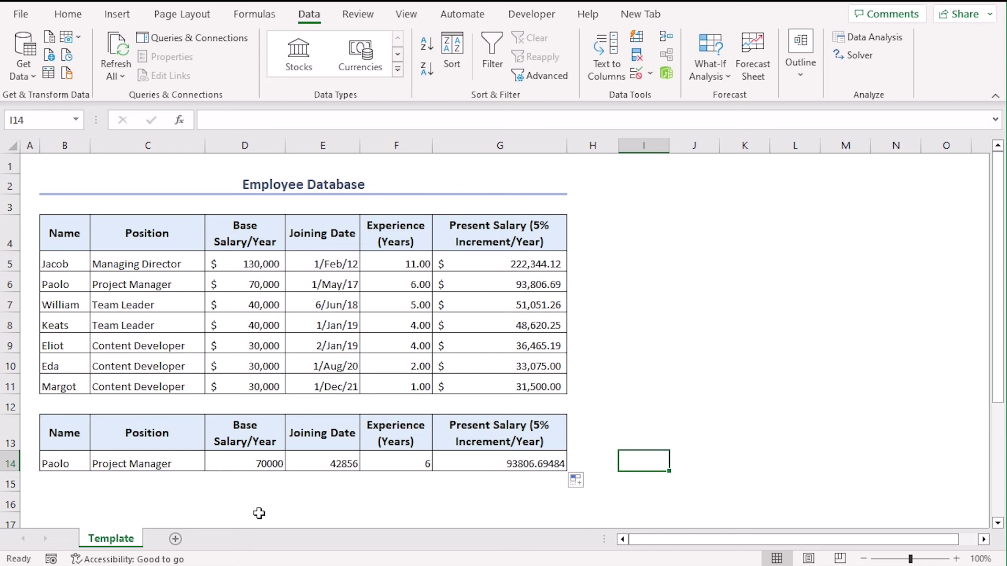
click(227, 469)
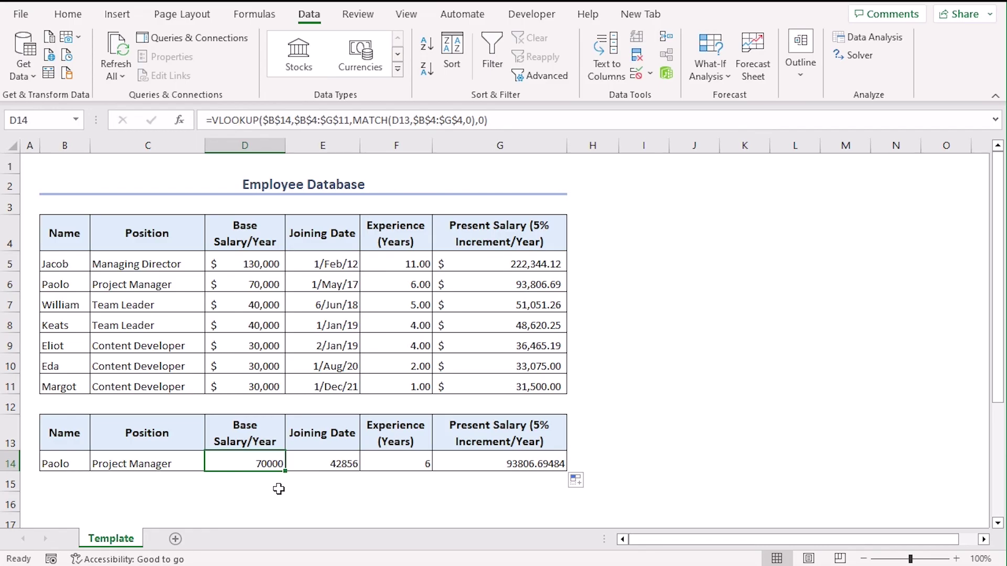
Apply Accounting number format to the base salary in D14.
click(68, 14)
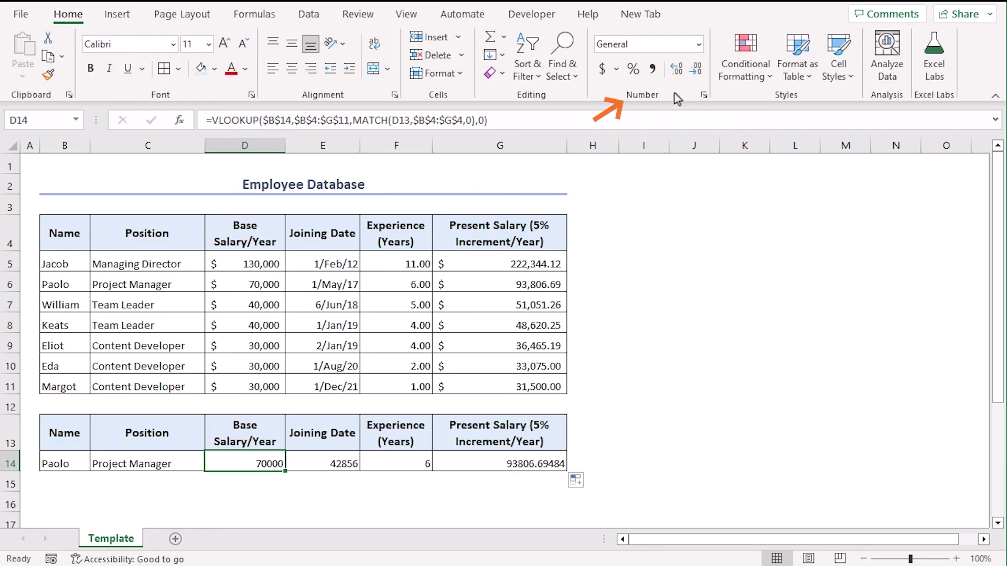
click(700, 46)
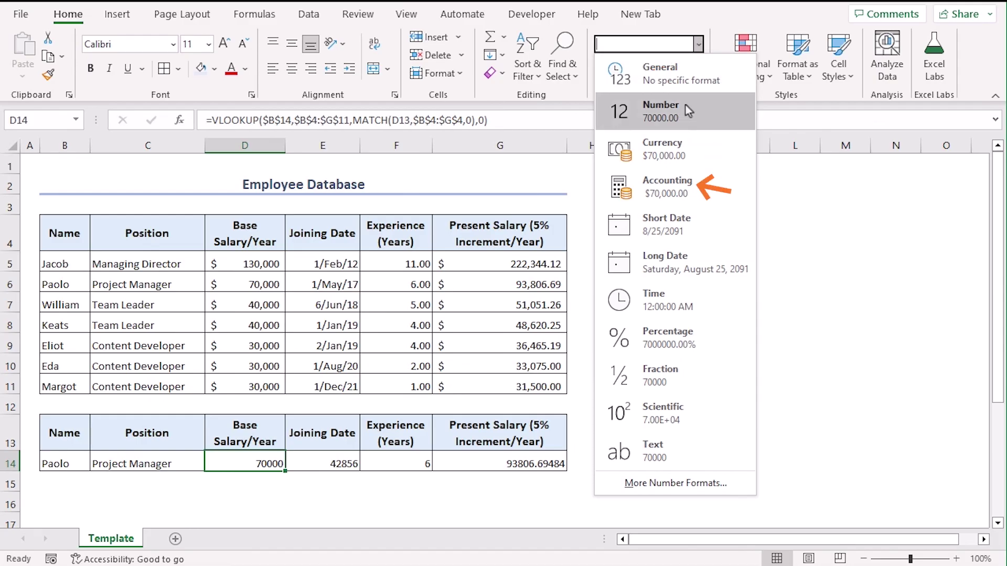
click(667, 192)
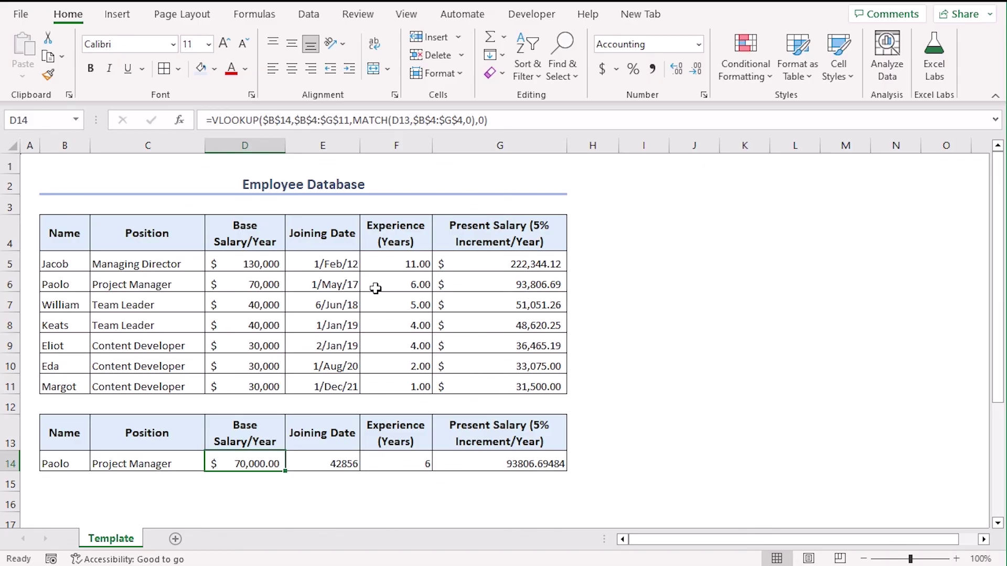
Copy E7:G7 into E14 keeping source formatting, giving 6/Jun/18, 5.00 and $89,339.71.
drag(307, 305, 508, 300)
key(ctrl+c)
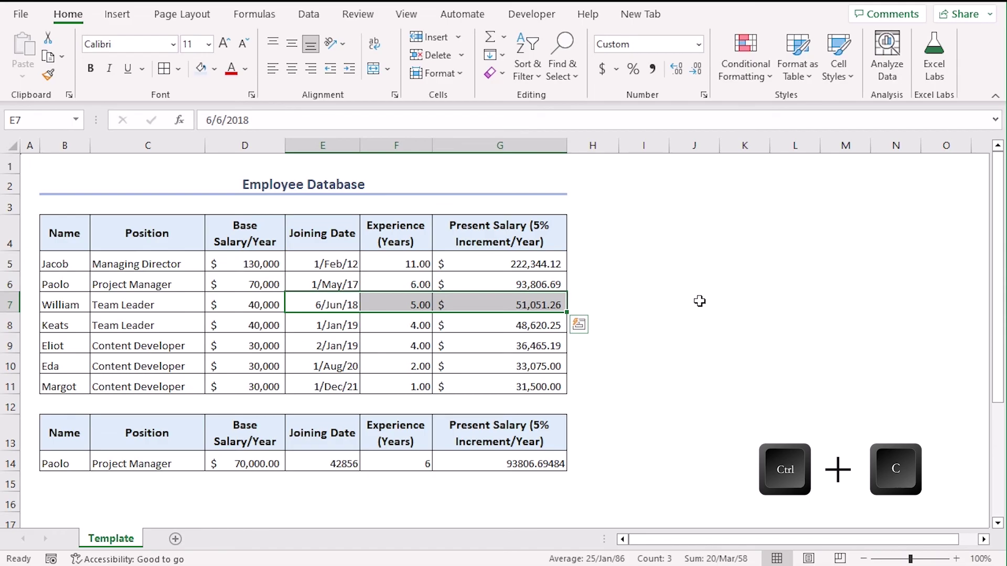
key(ctrl+c)
click(313, 464)
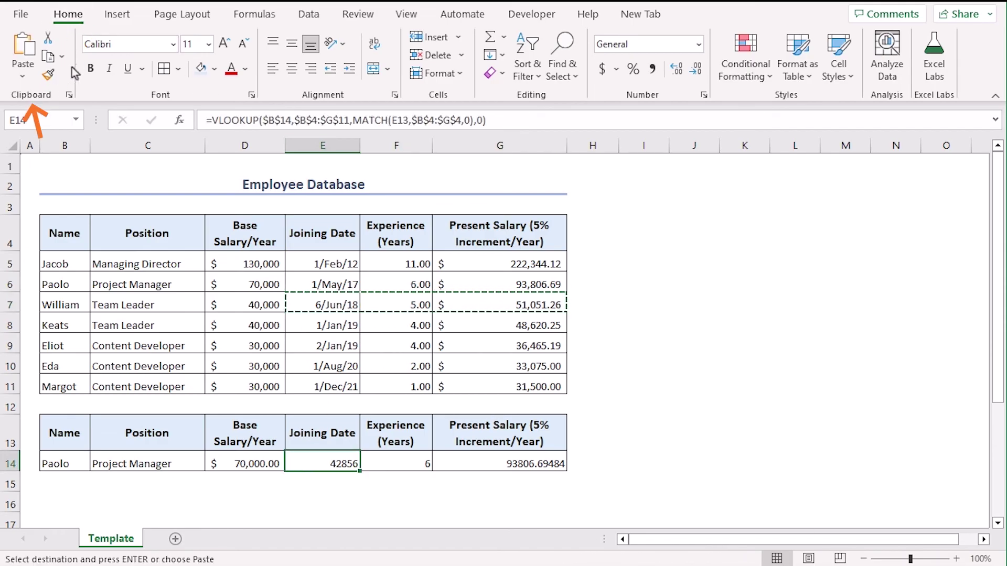
click(25, 79)
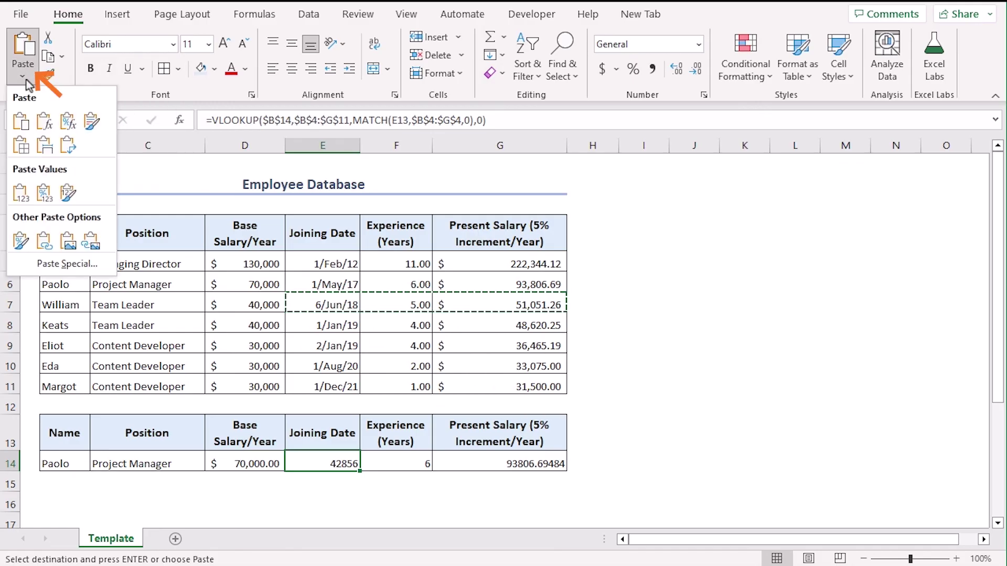
click(92, 127)
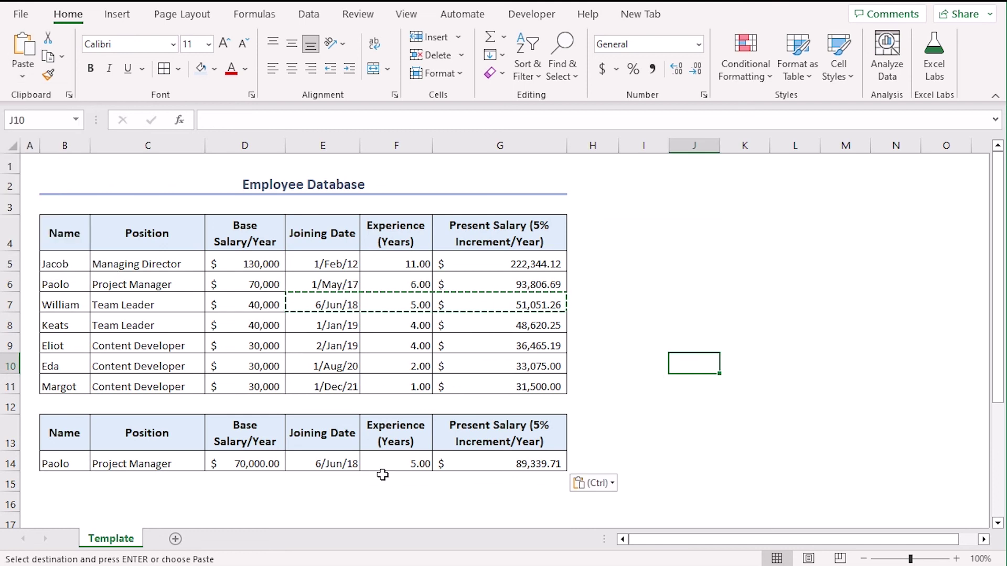
click(616, 432)
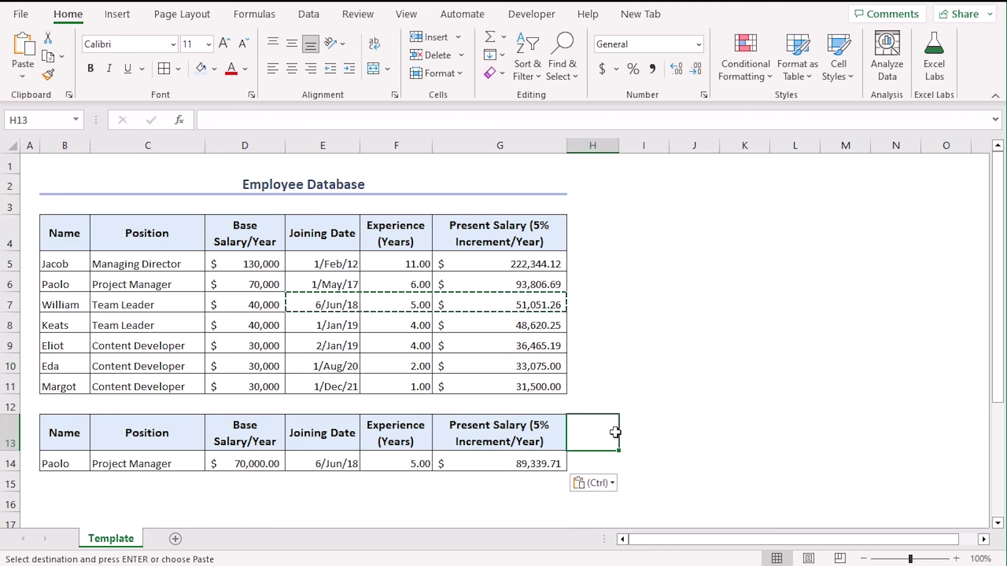
key(Escape)
Pick Keats in B14's dropdown so row 14 shows Team Leader at $40,000.00.
click(84, 464)
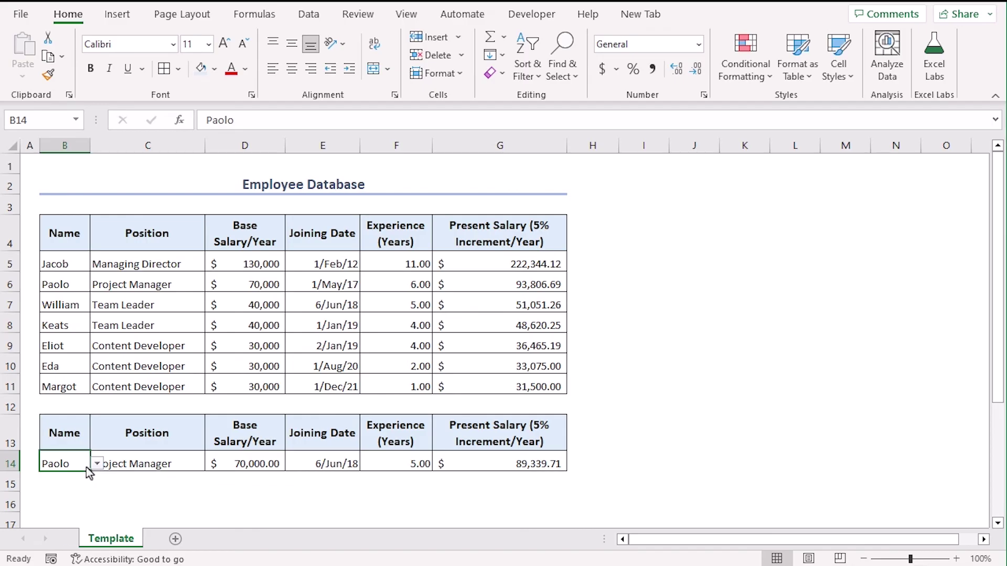
click(97, 463)
click(76, 508)
click(218, 503)
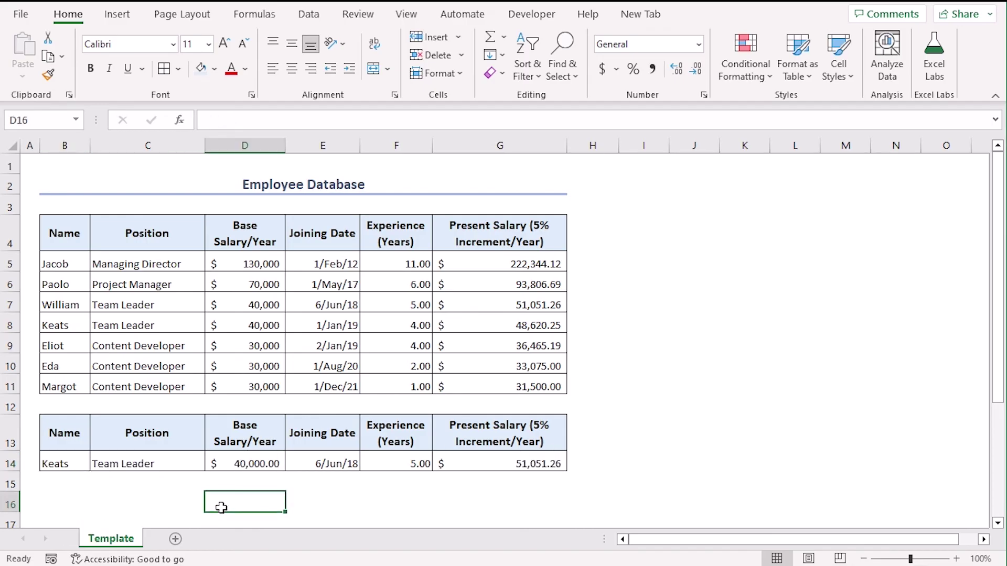